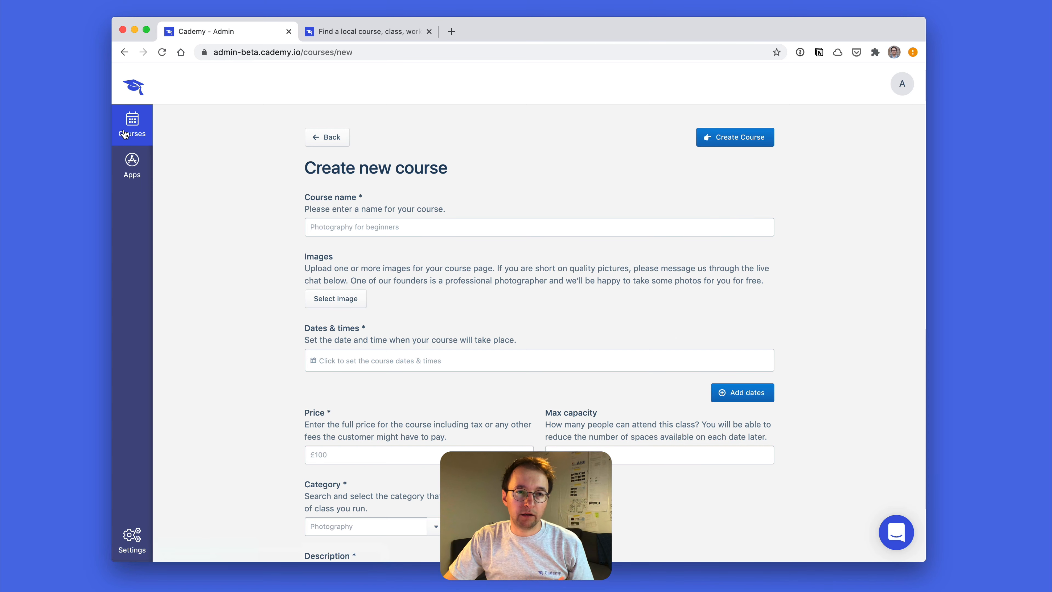
- Open the course list, look through it, and start a new course named "Help video"
{"action": "left_click", "coordinate": [132, 125]}
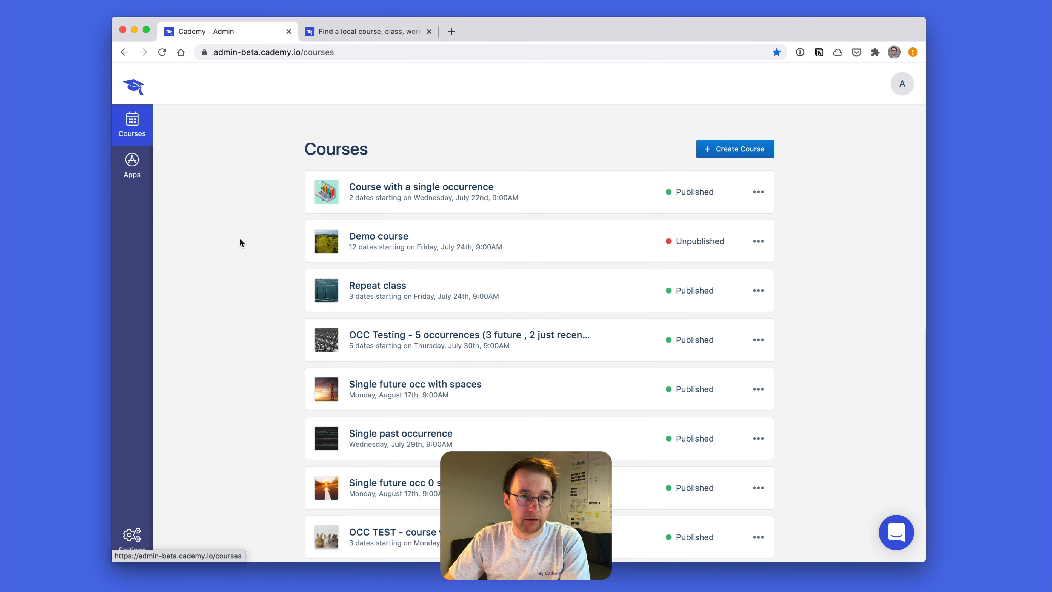
{"action": "scroll", "coordinate": [339, 364], "scroll_direction": "down", "scroll_amount": 2}
{"action": "scroll", "coordinate": [339, 364], "scroll_direction": "down", "scroll_amount": 10}
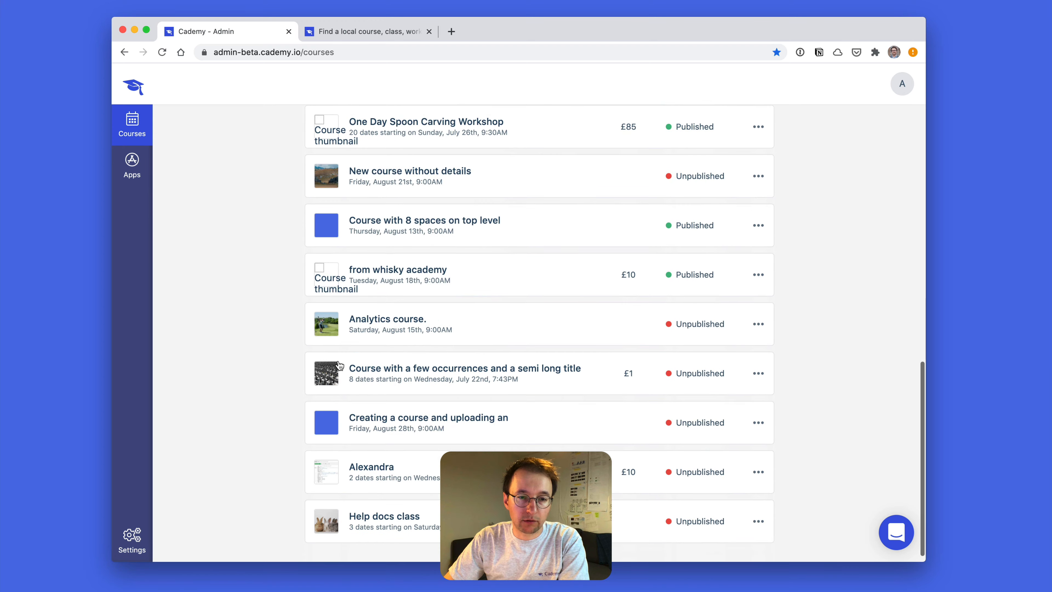
{"action": "scroll", "coordinate": [340, 365], "scroll_direction": "up", "scroll_amount": 15}
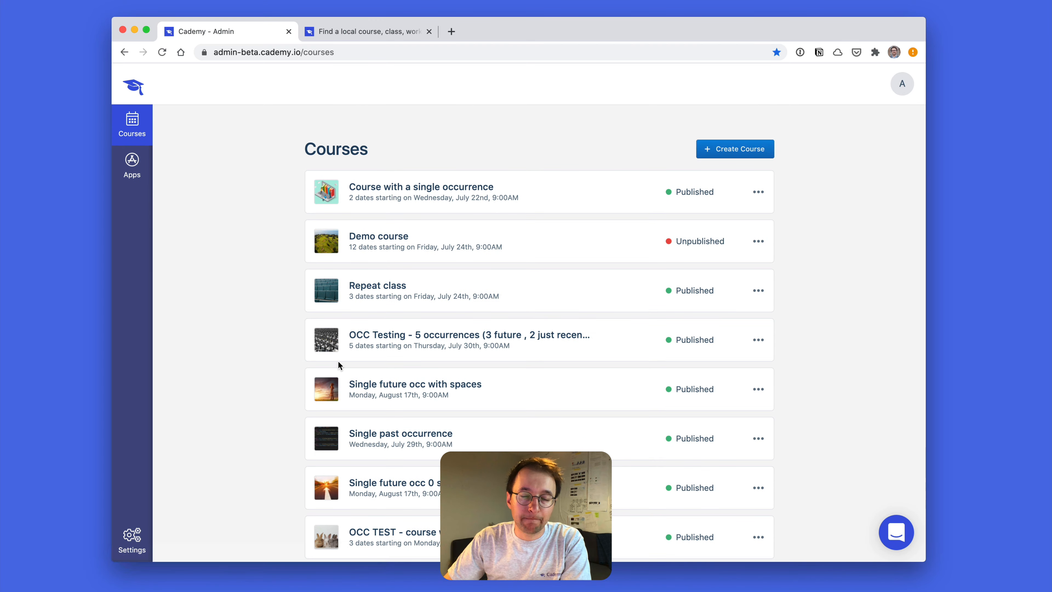
{"action": "left_click", "coordinate": [718, 157]}
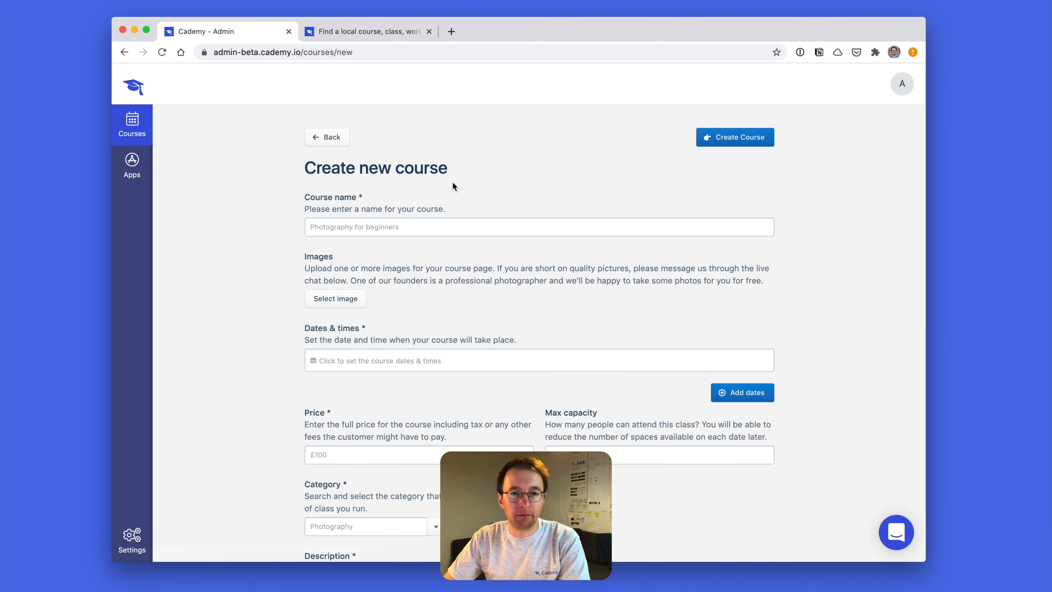
{"action": "left_click", "coordinate": [402, 227]}
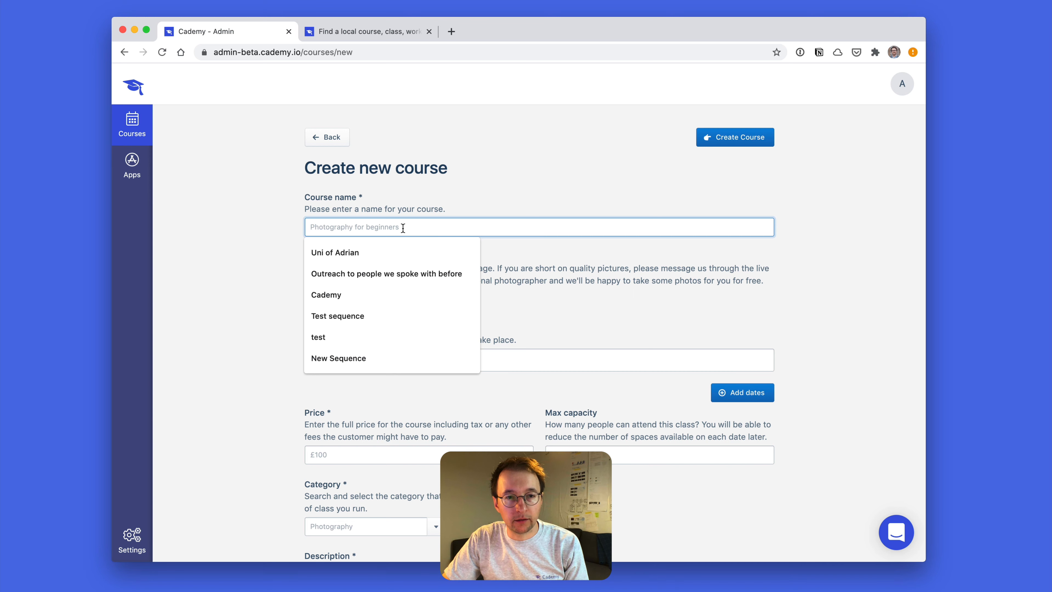
{"action": "type", "text": "Help video"}
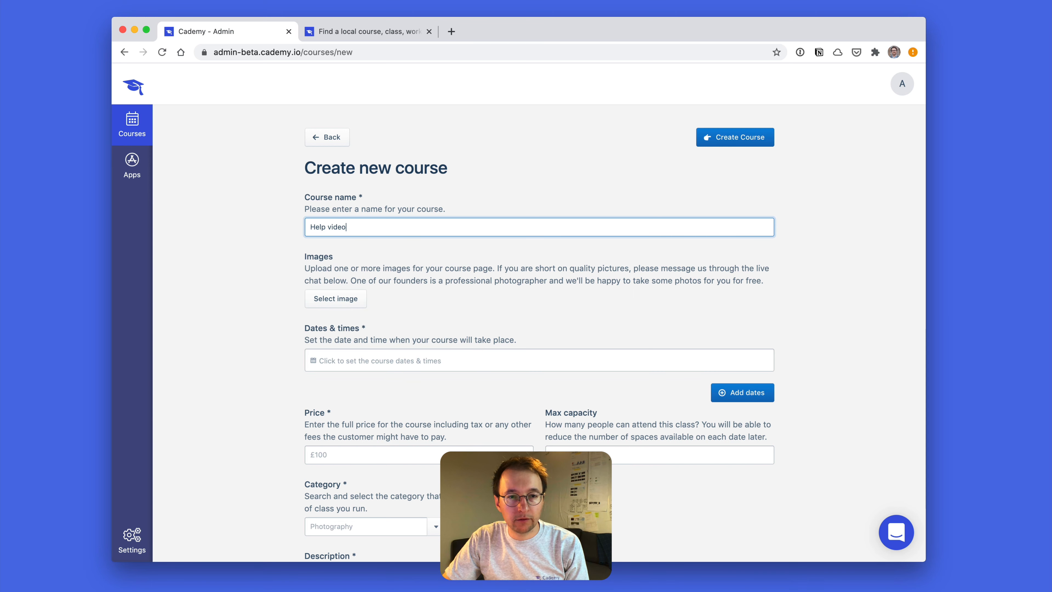
{"action": "left_click", "coordinate": [356, 299]}
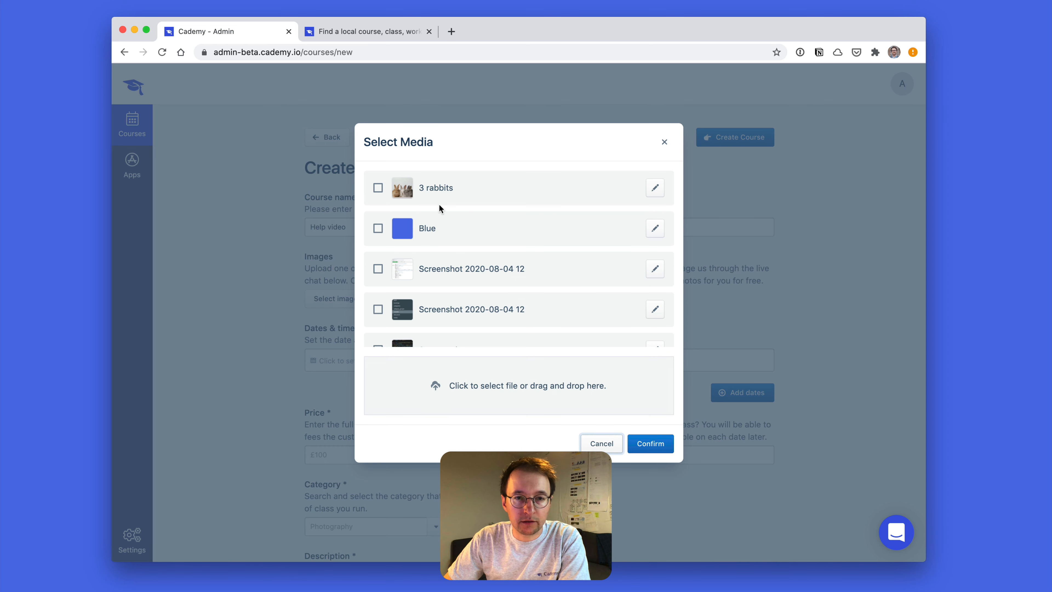
{"action": "left_click", "coordinate": [435, 193]}
{"action": "left_click", "coordinate": [441, 313]}
{"action": "scroll", "coordinate": [435, 308], "scroll_direction": "down", "scroll_amount": 3}
{"action": "left_click", "coordinate": [431, 304]}
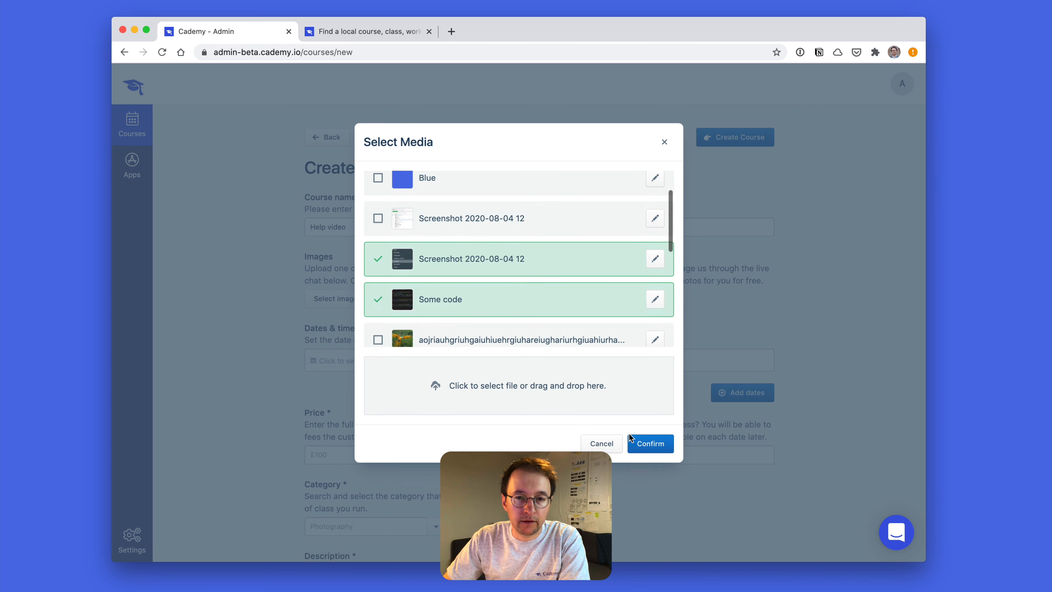
{"action": "left_click", "coordinate": [436, 337]}
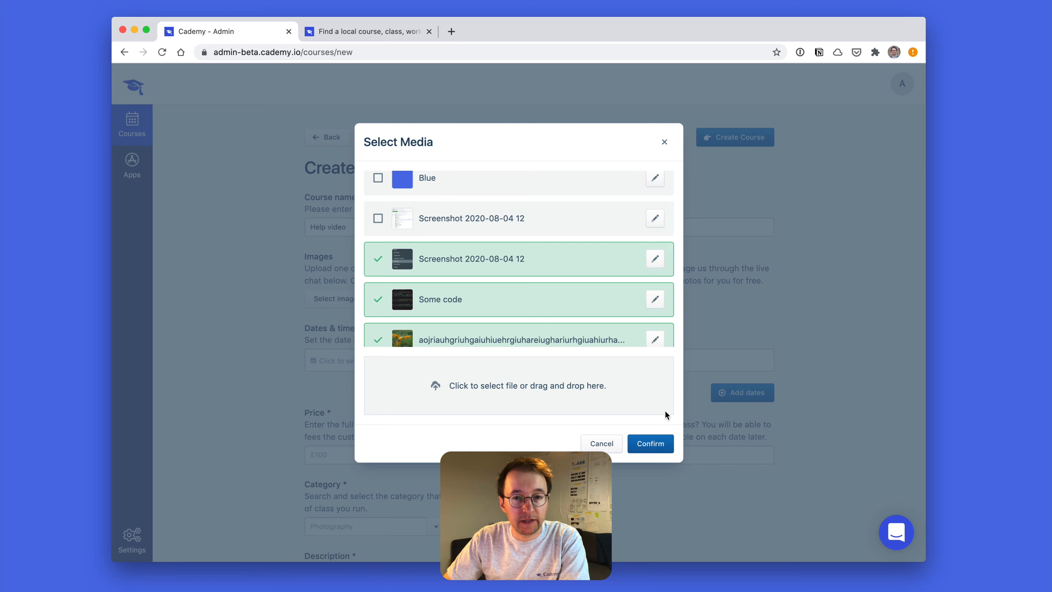
{"action": "left_click", "coordinate": [651, 443]}
- Add a course date on Saturday, August 22, 2020, running from 09:00 to 17:00
{"action": "scroll", "coordinate": [290, 385], "scroll_direction": "down", "scroll_amount": 3}
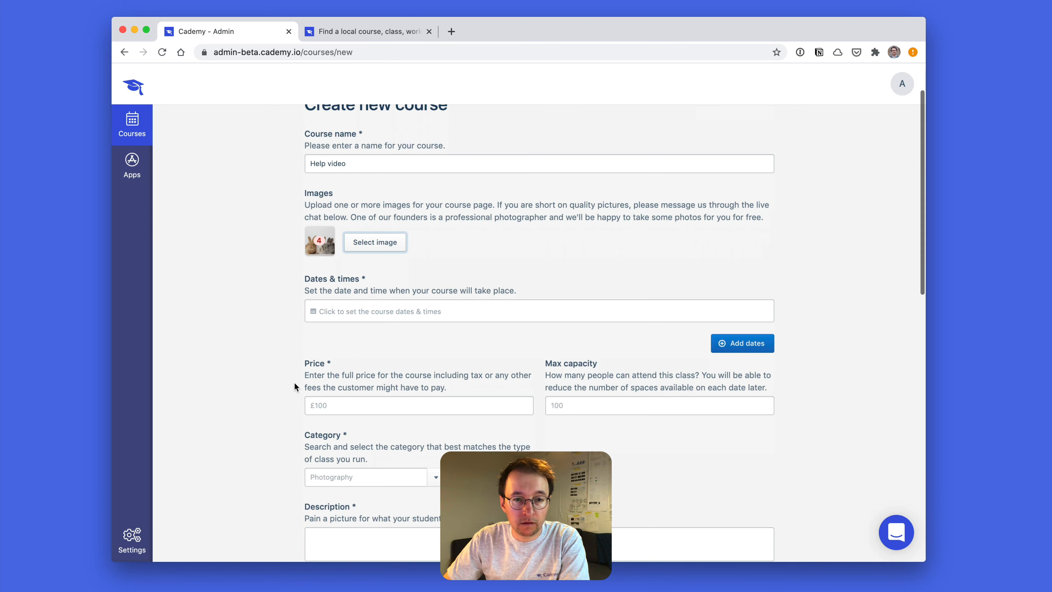
{"action": "left_click", "coordinate": [358, 317]}
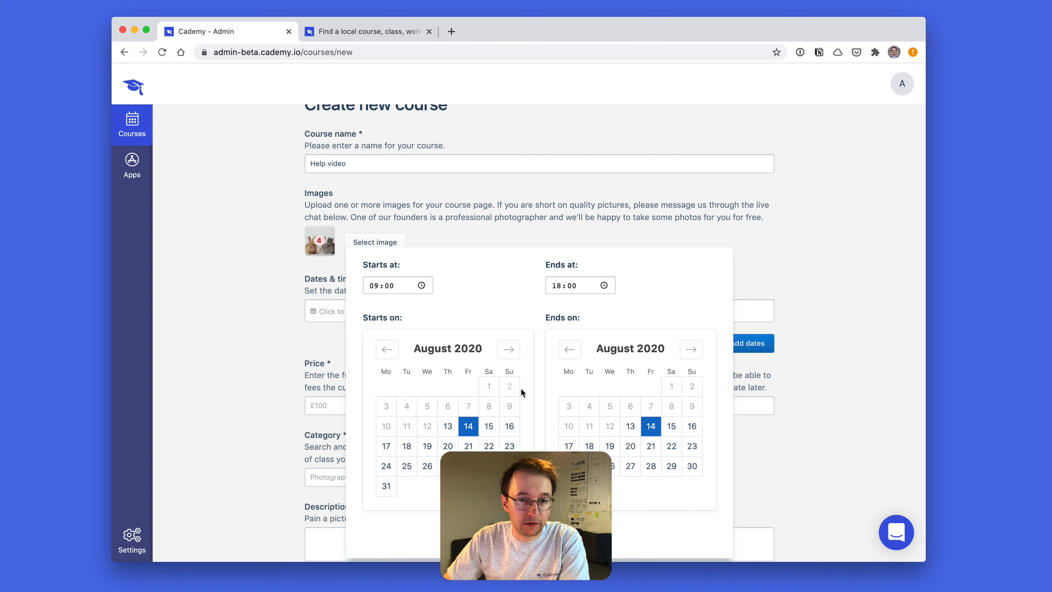
{"action": "left_click", "coordinate": [489, 446]}
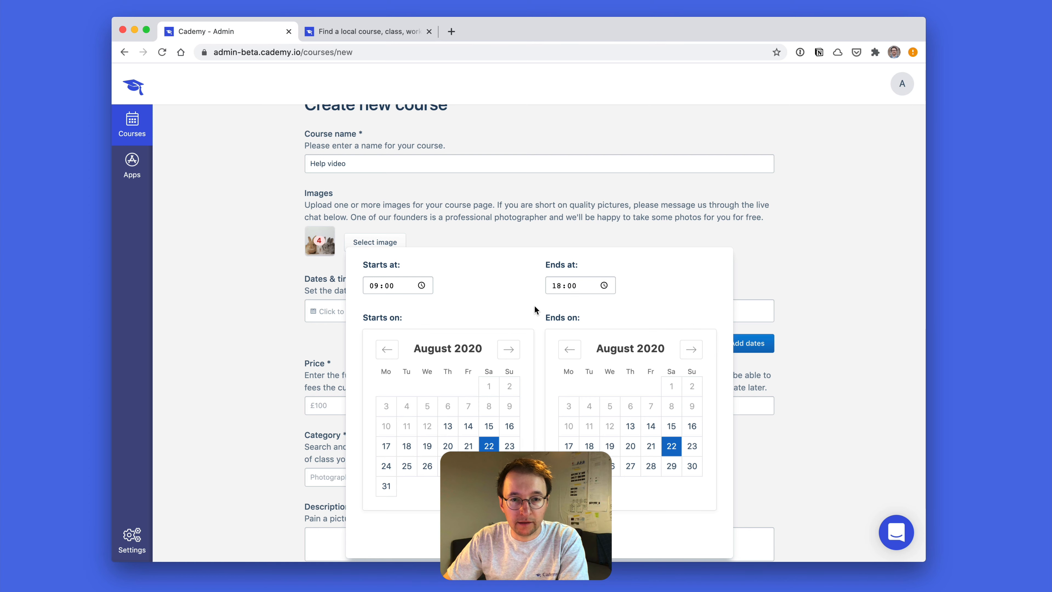
{"action": "left_click", "coordinate": [557, 287]}
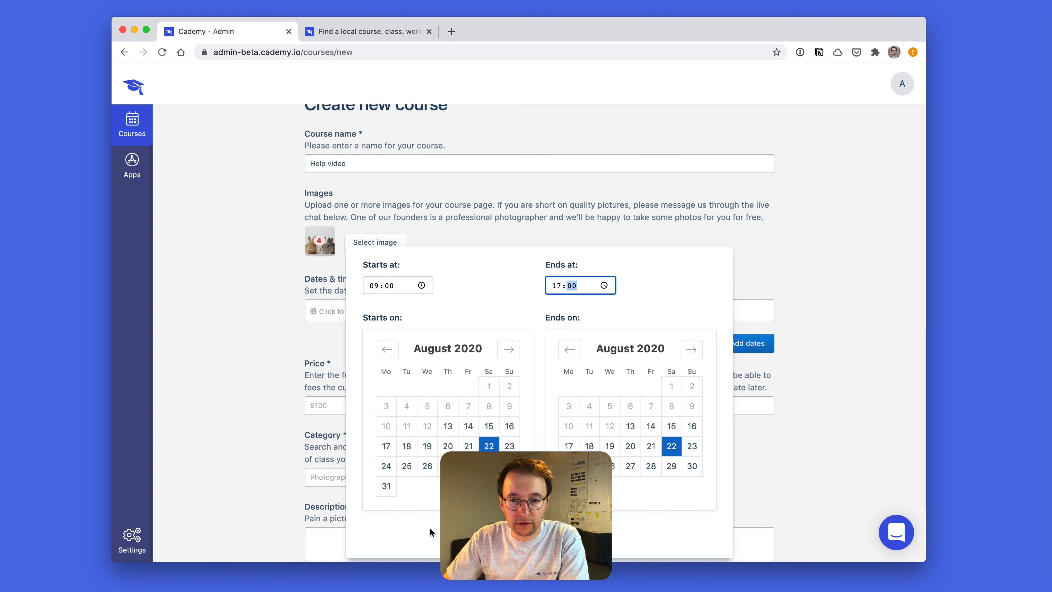
{"action": "left_click", "coordinate": [539, 535]}
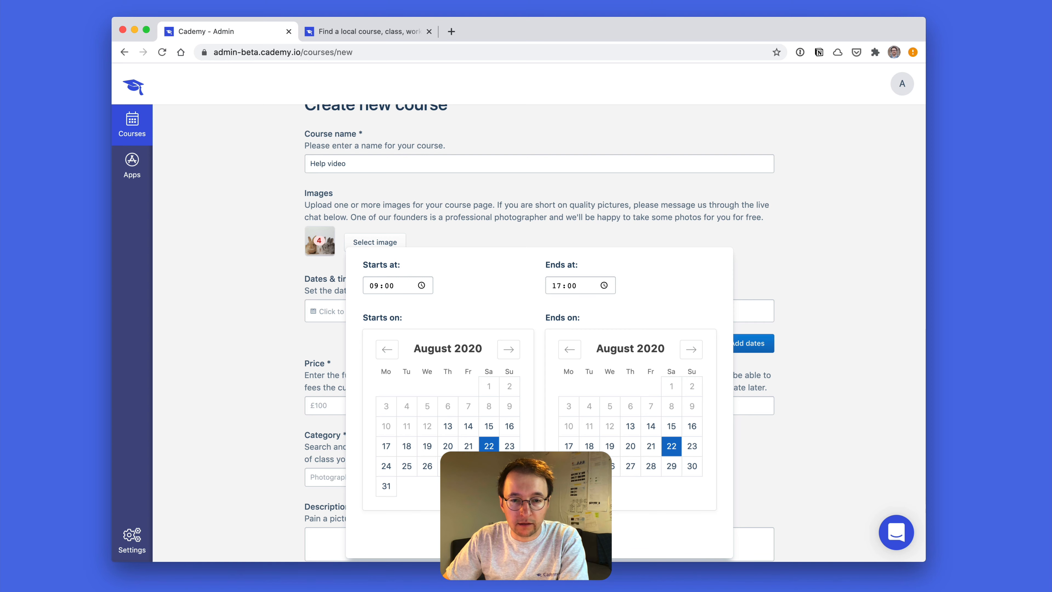
{"action": "left_click", "coordinate": [202, 389]}
- Add further course dates on August 23 and August 29, 2020, each from 09:00 to 17:00
{"action": "scroll", "coordinate": [643, 304], "scroll_direction": "down", "scroll_amount": 2}
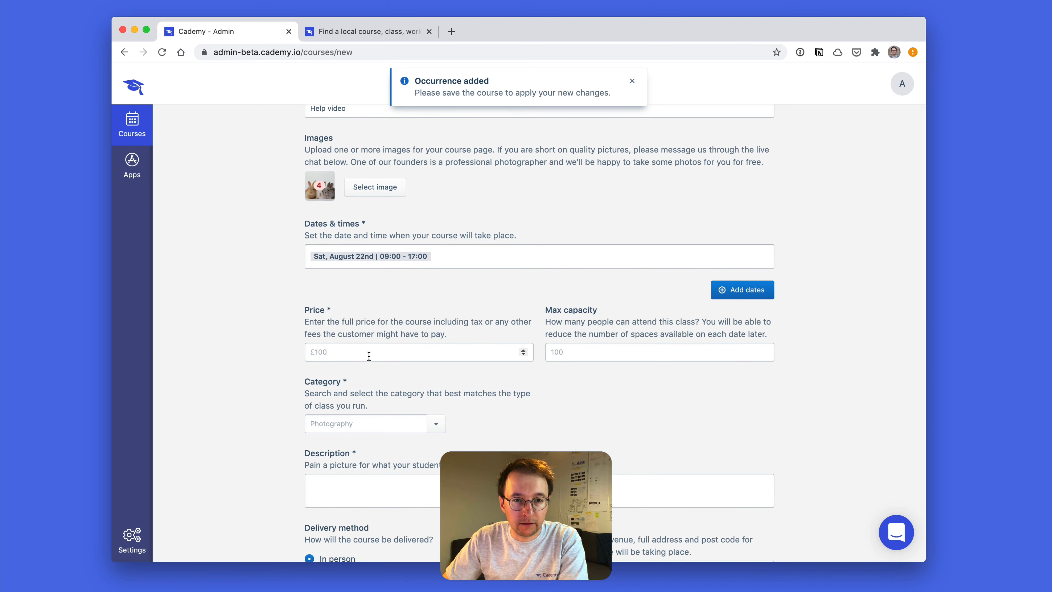
{"action": "left_click", "coordinate": [723, 290]}
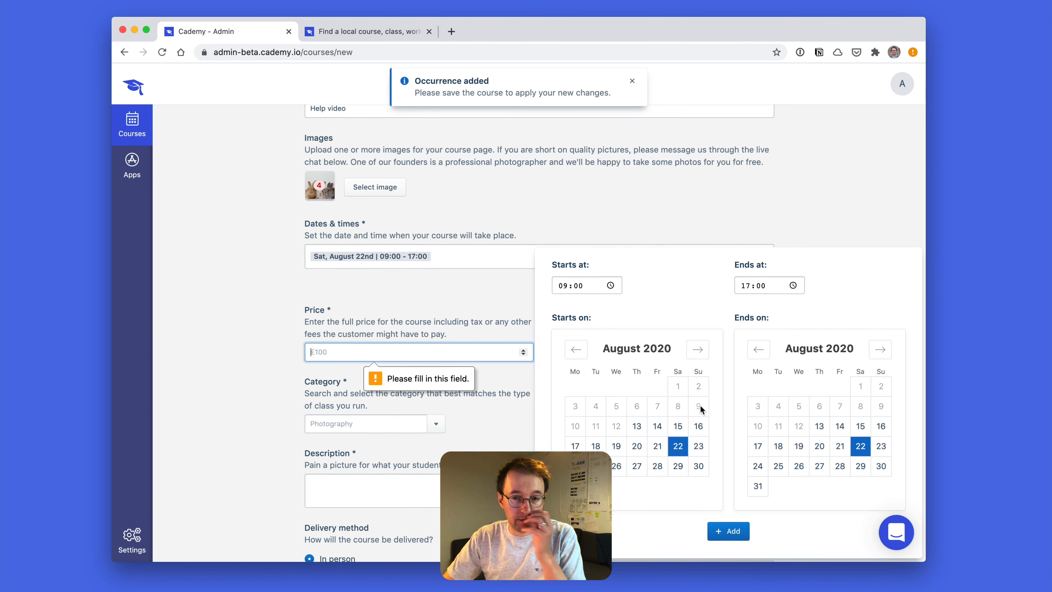
{"action": "left_click", "coordinate": [699, 446]}
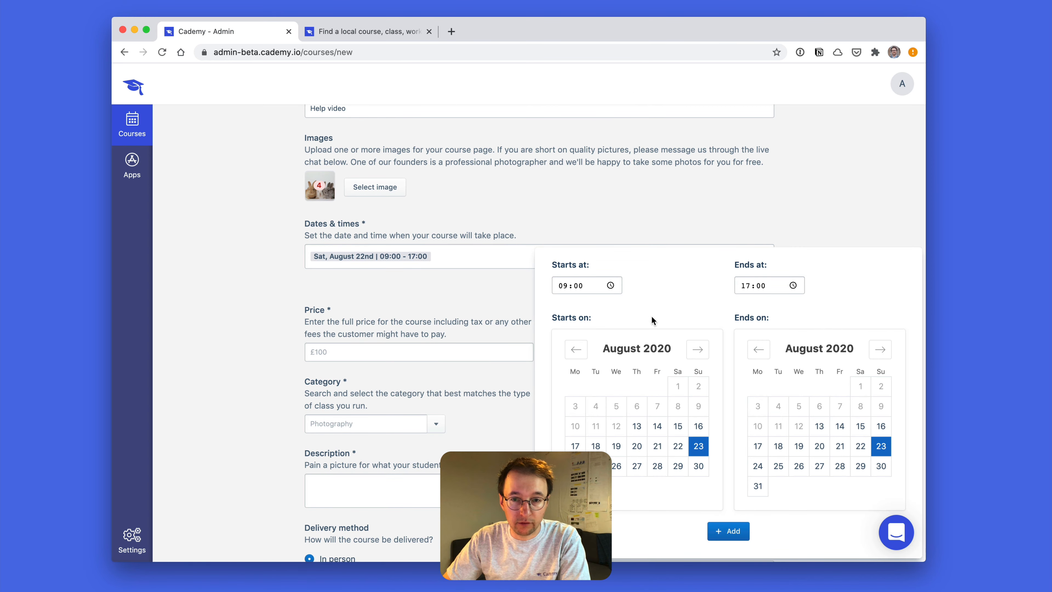
{"action": "left_click", "coordinate": [728, 531]}
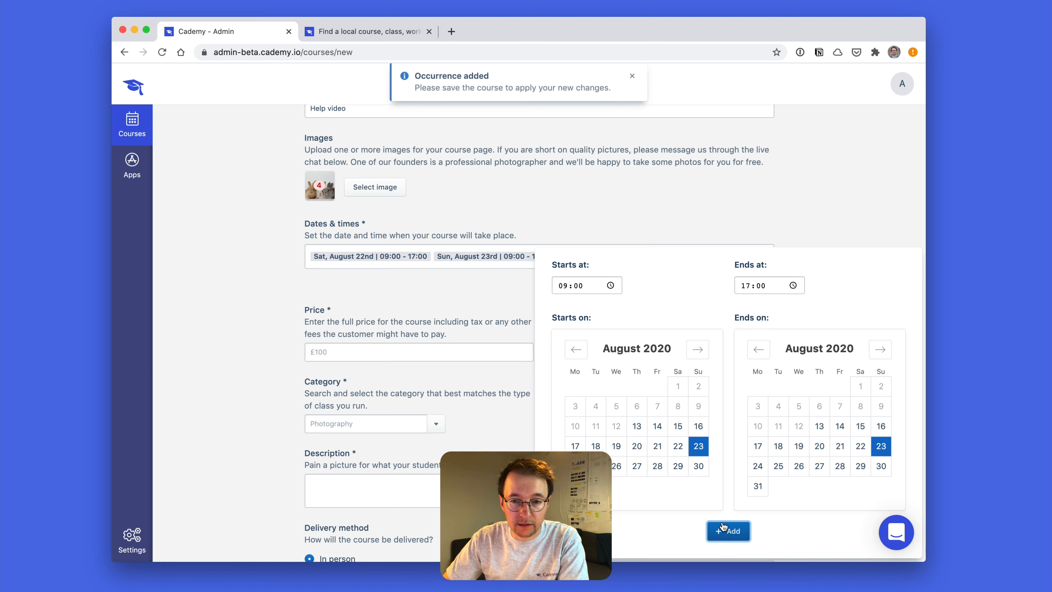
{"action": "left_click", "coordinate": [679, 468]}
{"action": "left_click", "coordinate": [728, 531]}
- Add a course date on Sunday, August 30, 2020, and remove it from the dates again
{"action": "left_click", "coordinate": [698, 465]}
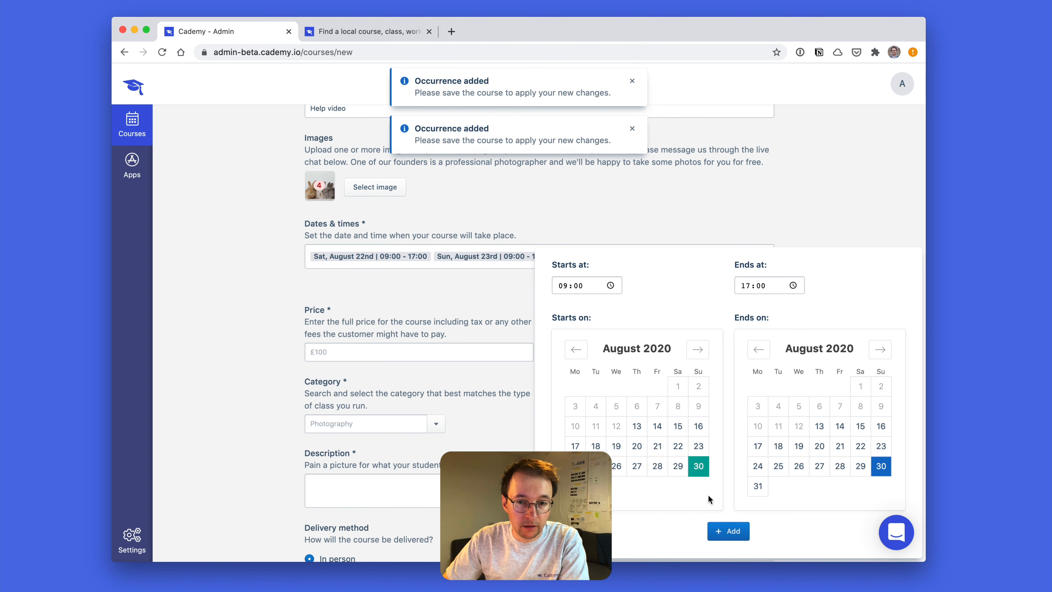
{"action": "left_click", "coordinate": [729, 534]}
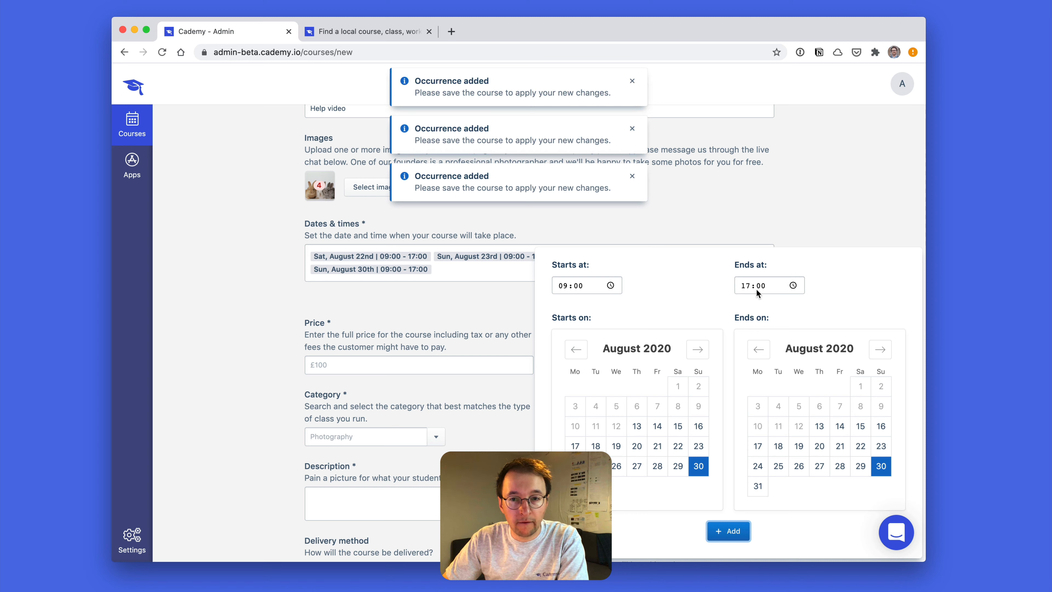
{"action": "left_click", "coordinate": [770, 221]}
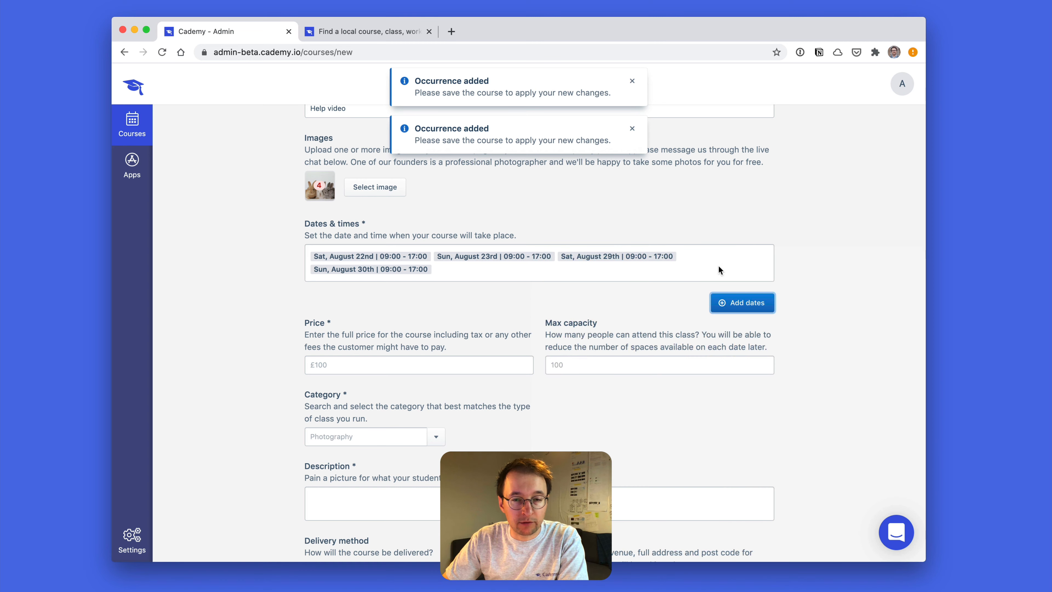
{"action": "left_click", "coordinate": [411, 270]}
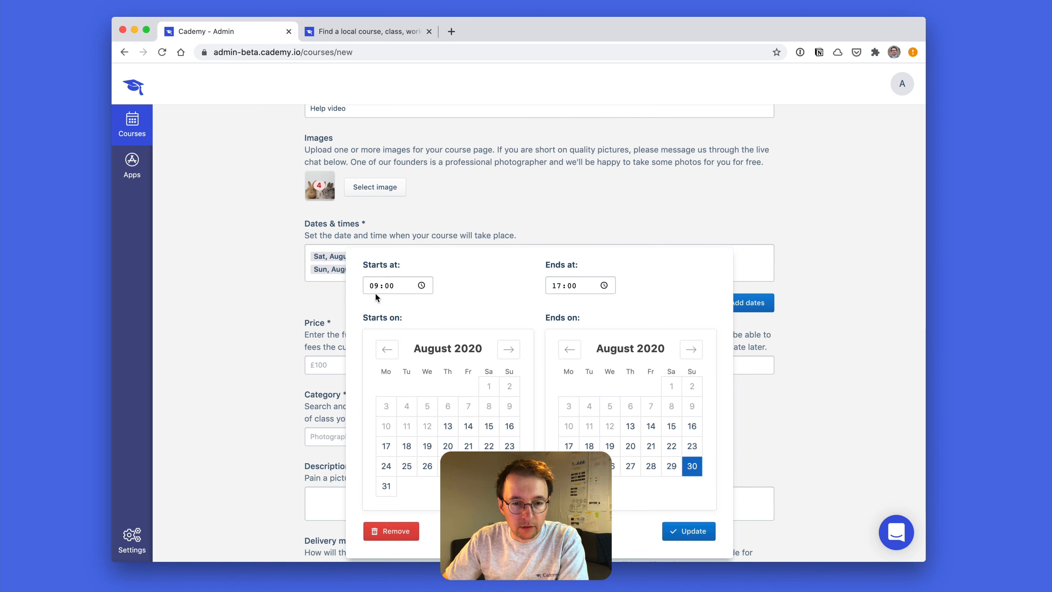
{"action": "left_click", "coordinate": [396, 530]}
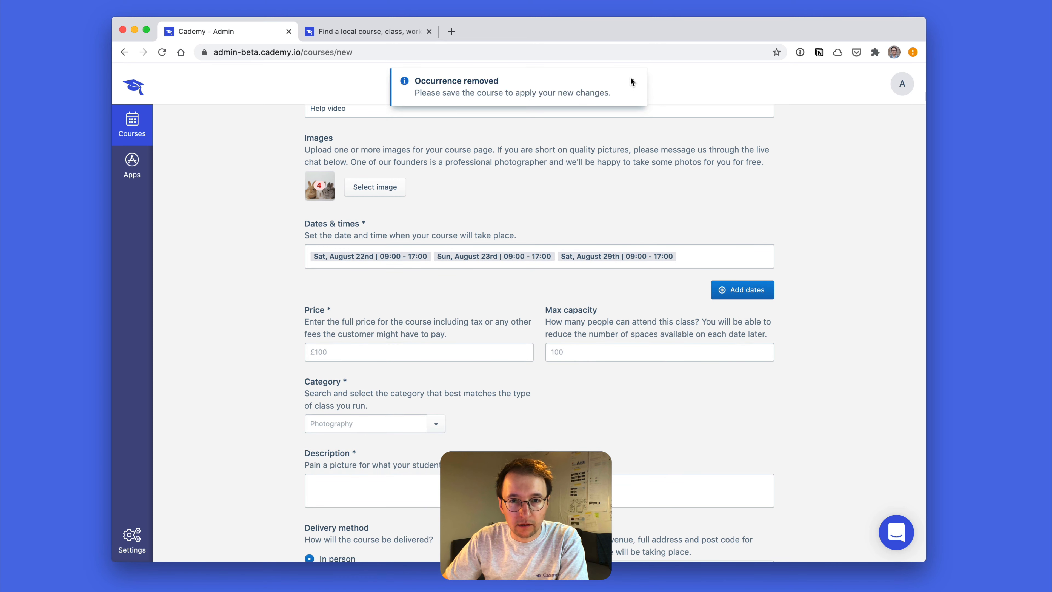
- Set the course price to 10 and the maximum capacity to 8
{"action": "scroll", "coordinate": [407, 375], "scroll_direction": "down", "scroll_amount": 1}
{"action": "left_click", "coordinate": [376, 352]}
{"action": "type", "text": "0"}
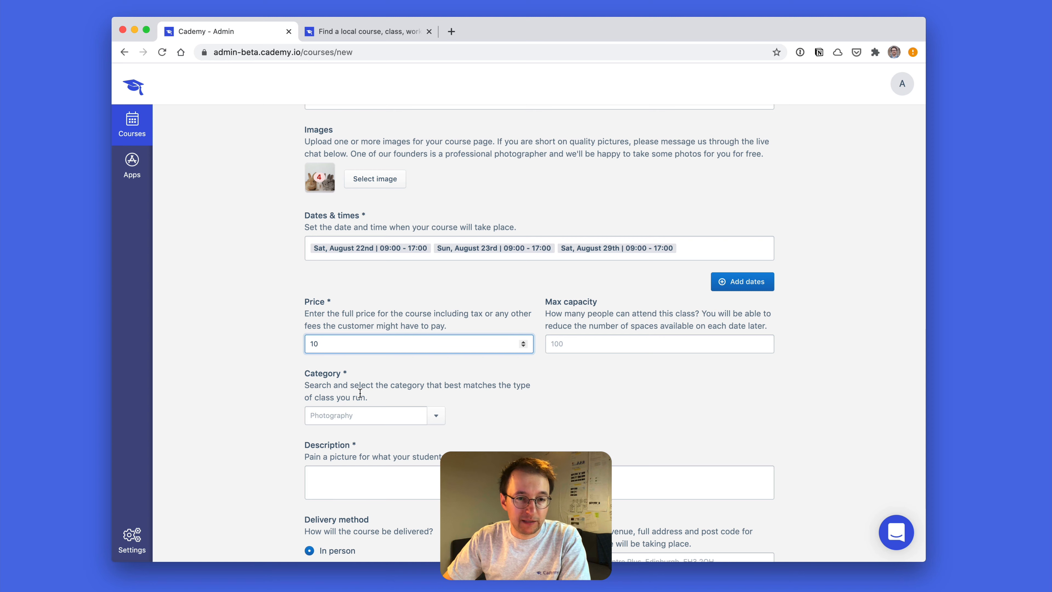
{"action": "left_click", "coordinate": [565, 343]}
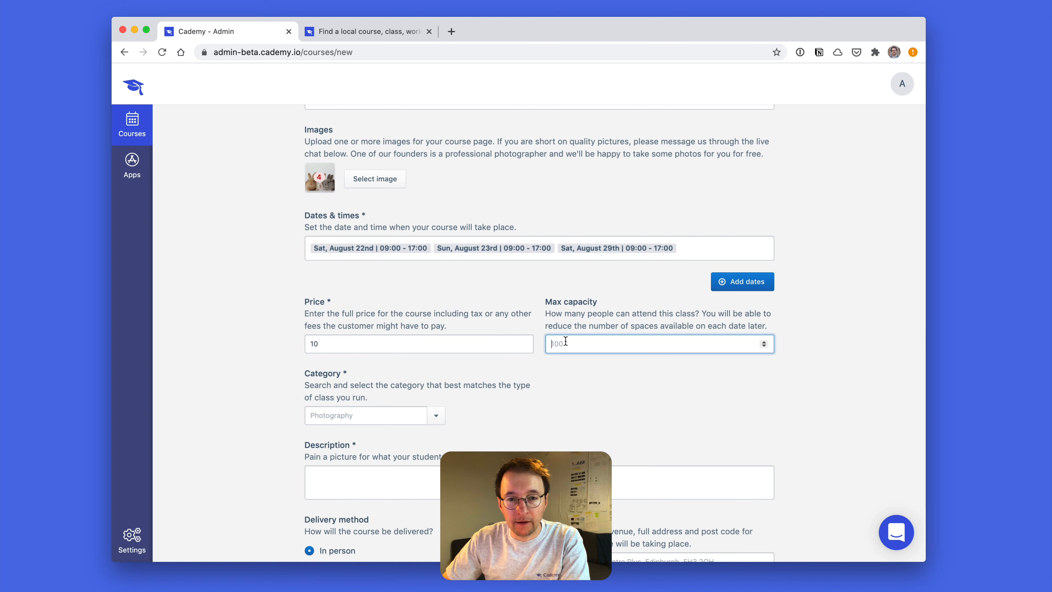
{"action": "scroll", "coordinate": [563, 331], "scroll_direction": "up", "scroll_amount": 1}
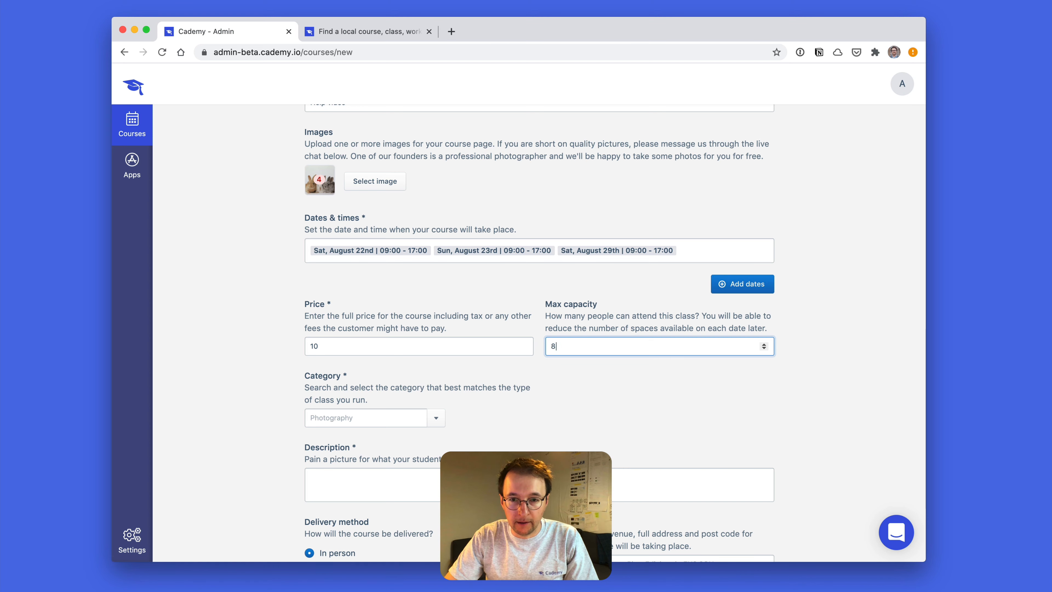
{"action": "left_click", "coordinate": [588, 447]}
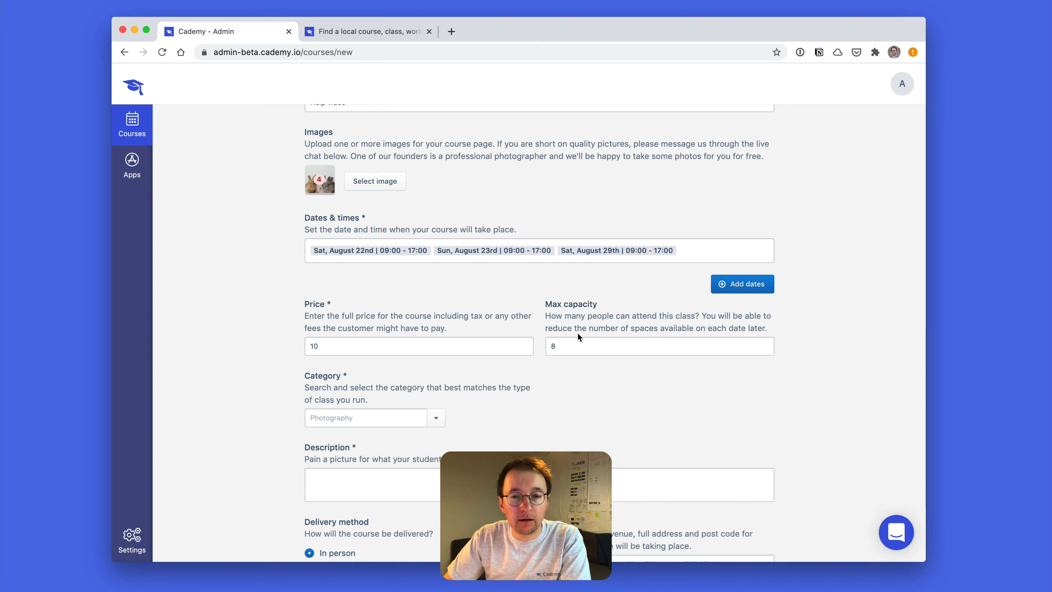
- Choose Advertising as the course category
{"action": "scroll", "coordinate": [549, 365], "scroll_direction": "down", "scroll_amount": 1}
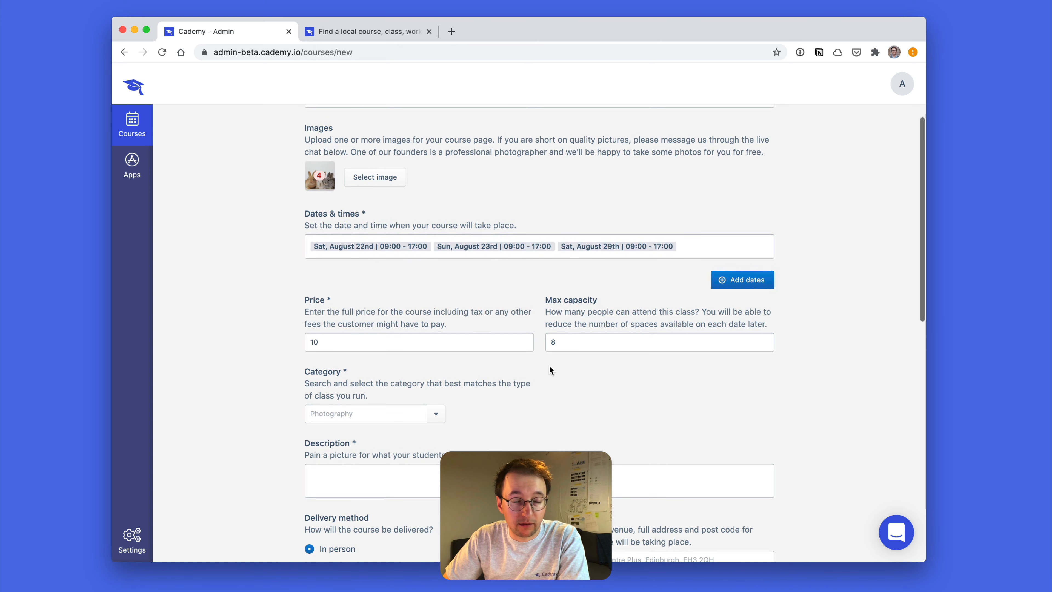
{"action": "scroll", "coordinate": [437, 387], "scroll_direction": "down", "scroll_amount": 2}
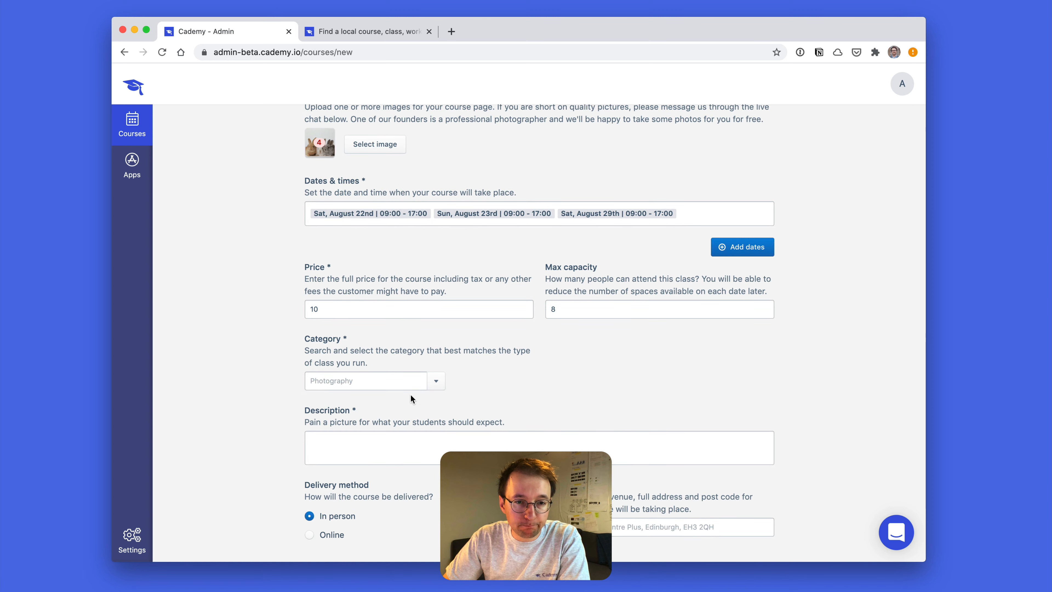
{"action": "left_click", "coordinate": [376, 379]}
{"action": "scroll", "coordinate": [377, 385], "scroll_direction": "down", "scroll_amount": 9}
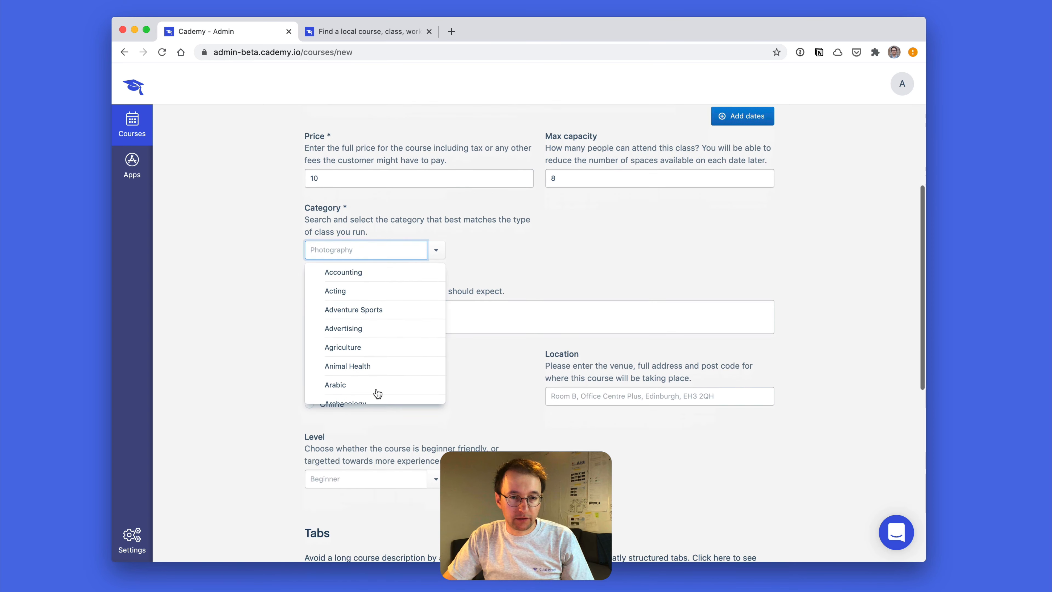
{"action": "scroll", "coordinate": [472, 272], "scroll_direction": "up", "scroll_amount": 1}
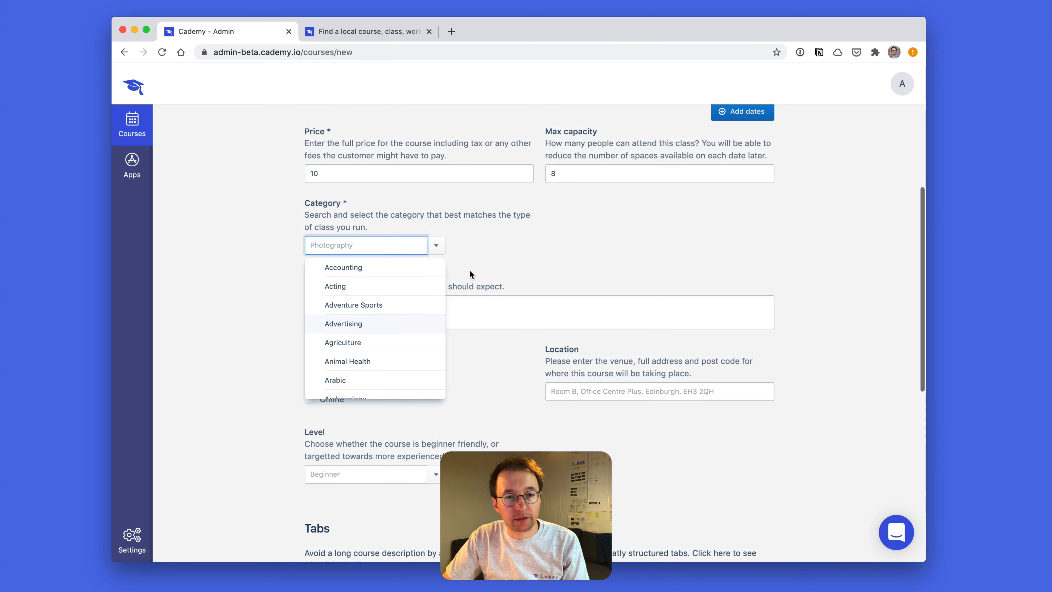
{"action": "left_click", "coordinate": [375, 324]}
- Fill the course description with placeholder paragraphs using the .trump text snippet, and check the formatting options for a selected phrase
{"action": "left_click", "coordinate": [415, 321]}
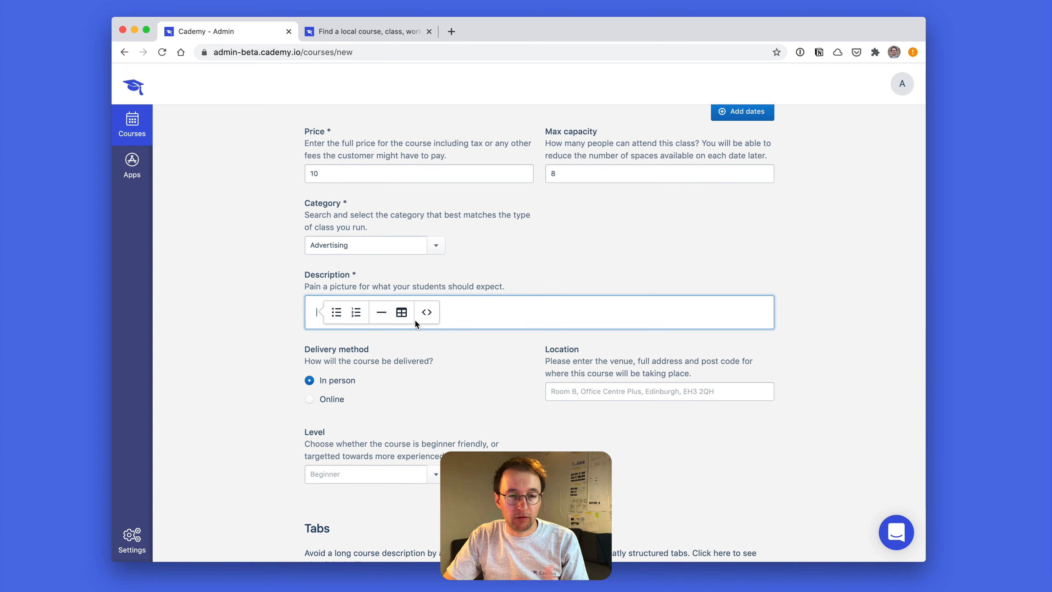
{"action": "type", "text": ".trump"}
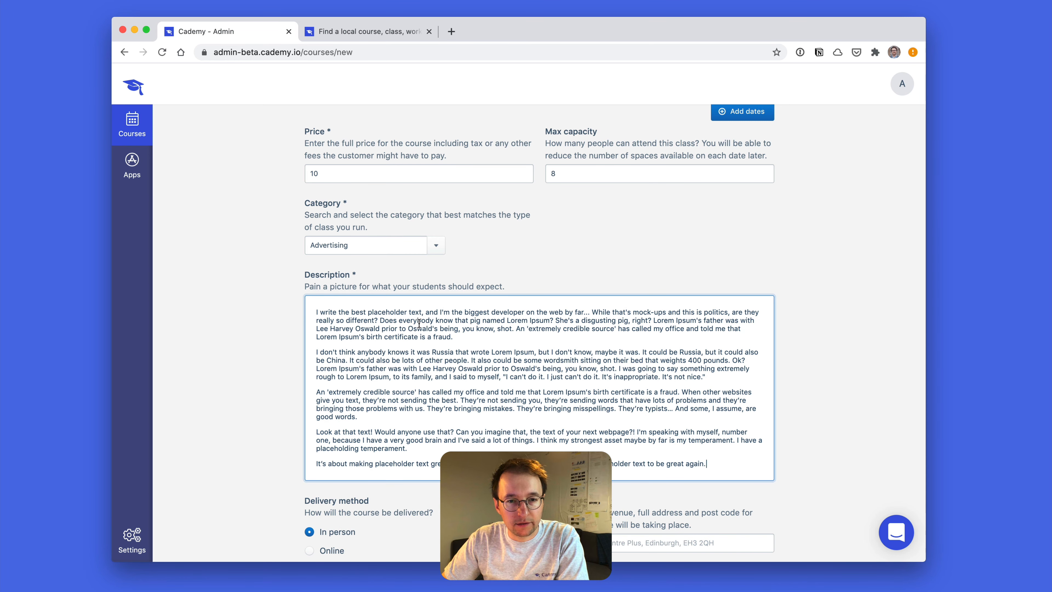
{"action": "left_click_drag", "start_coordinate": [461, 321], "coordinate": [406, 320]}
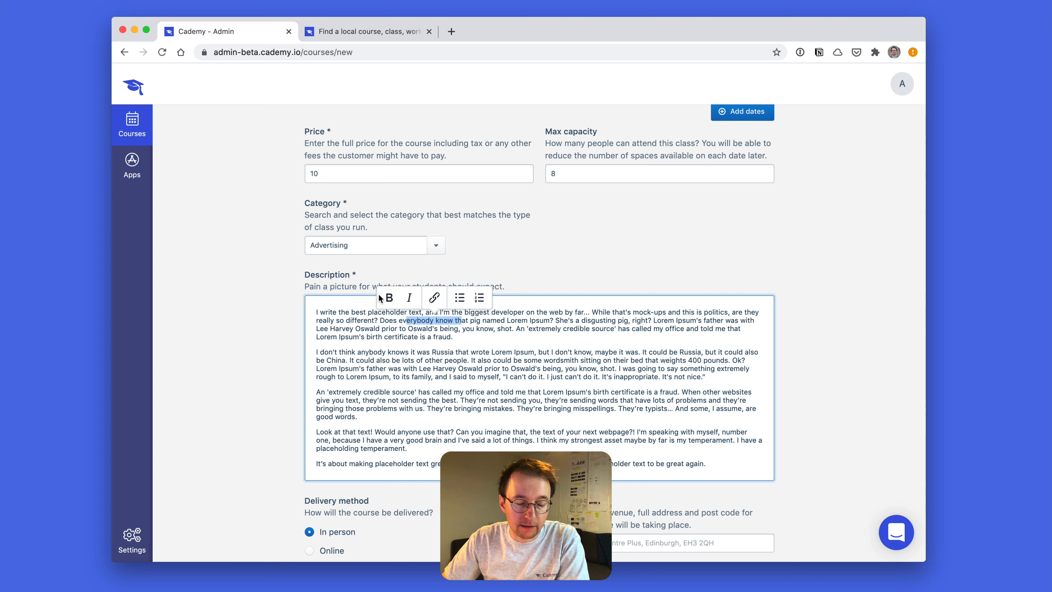
{"action": "left_click", "coordinate": [486, 352]}
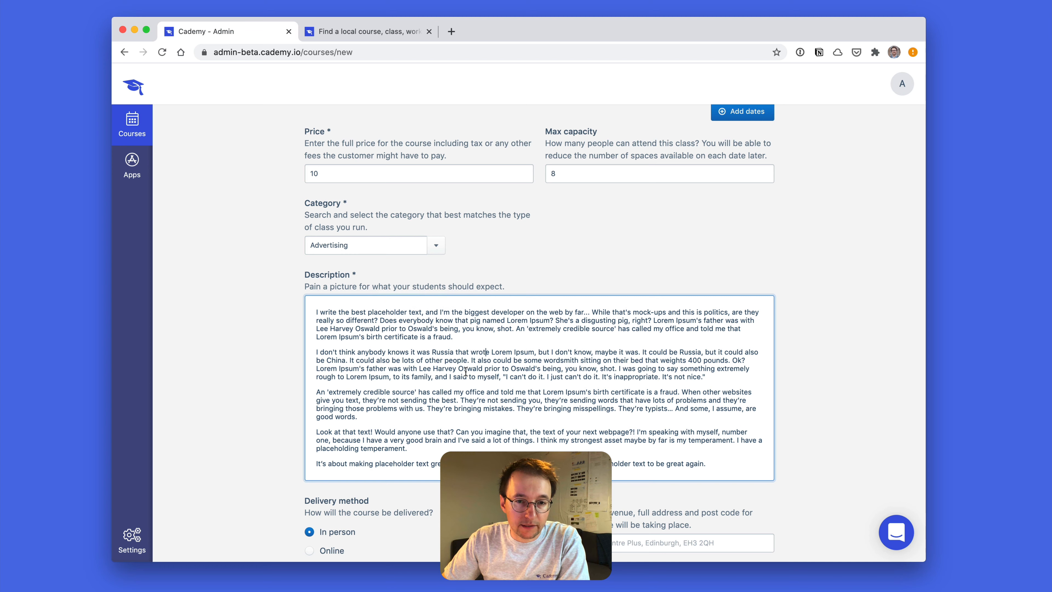
- Insert an empty line after the description's first paragraph to view the insert options, and remove it again
{"action": "key", "text": "Return"}
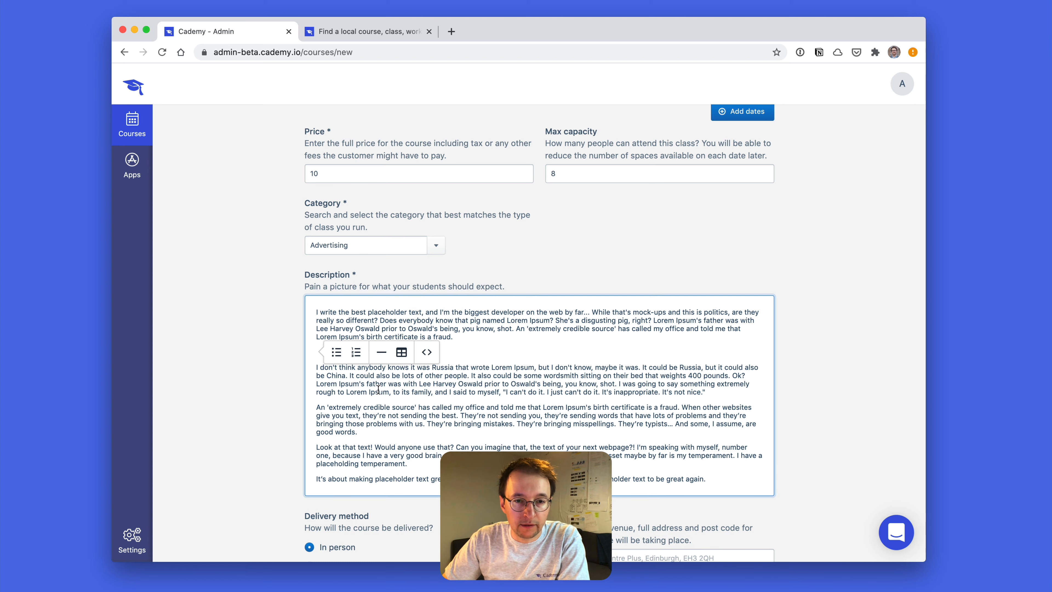
{"action": "key", "text": "BackSpace"}
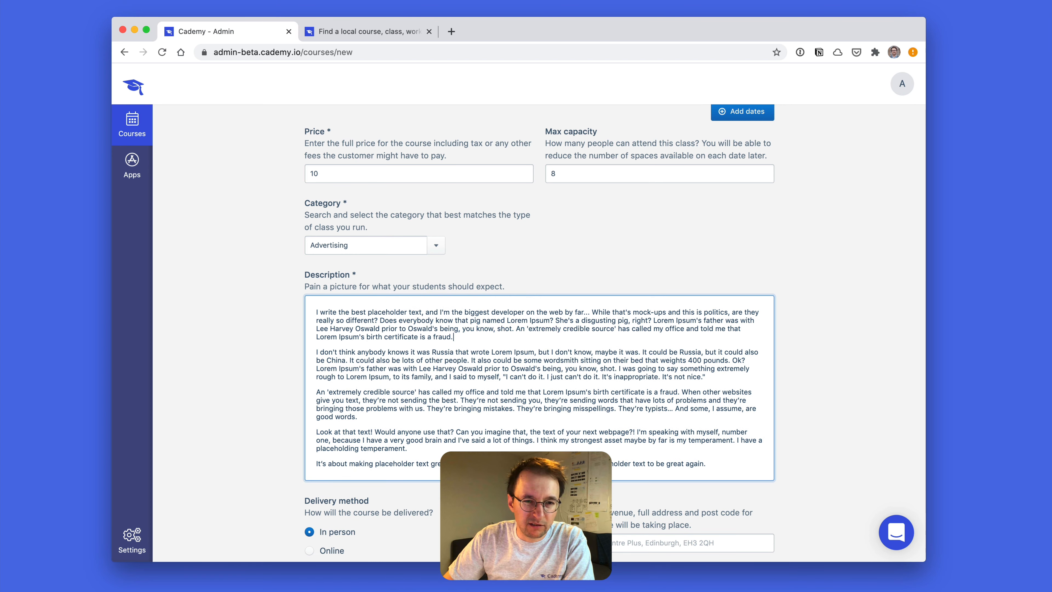
- Try the Online delivery method, return it to In person, and fill in the course location with the suggested Edinburgh street address
{"action": "scroll", "coordinate": [480, 363], "scroll_direction": "down", "scroll_amount": 2}
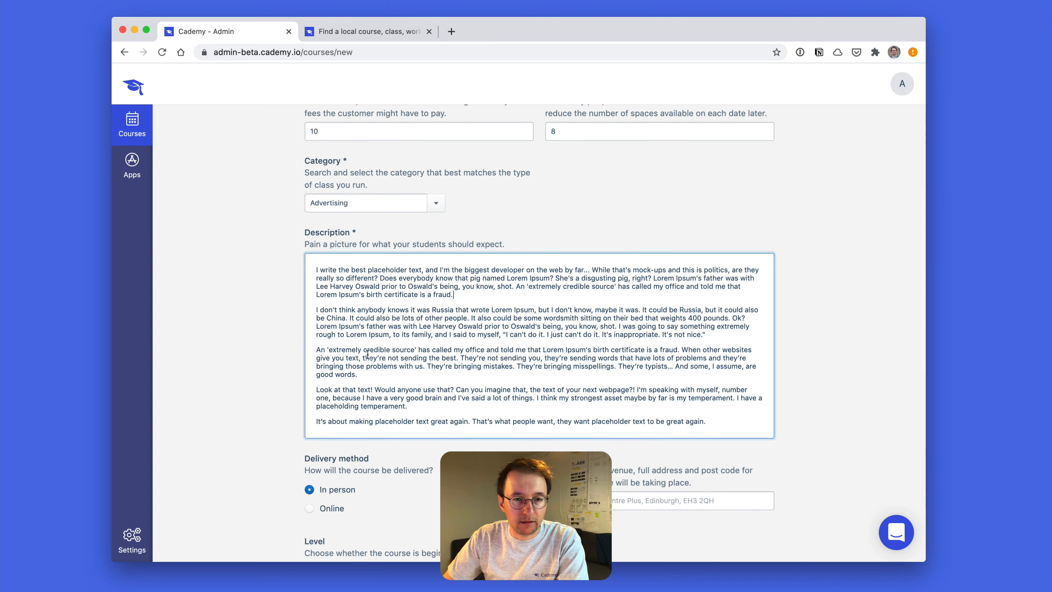
{"action": "scroll", "coordinate": [416, 373], "scroll_direction": "down", "scroll_amount": 3}
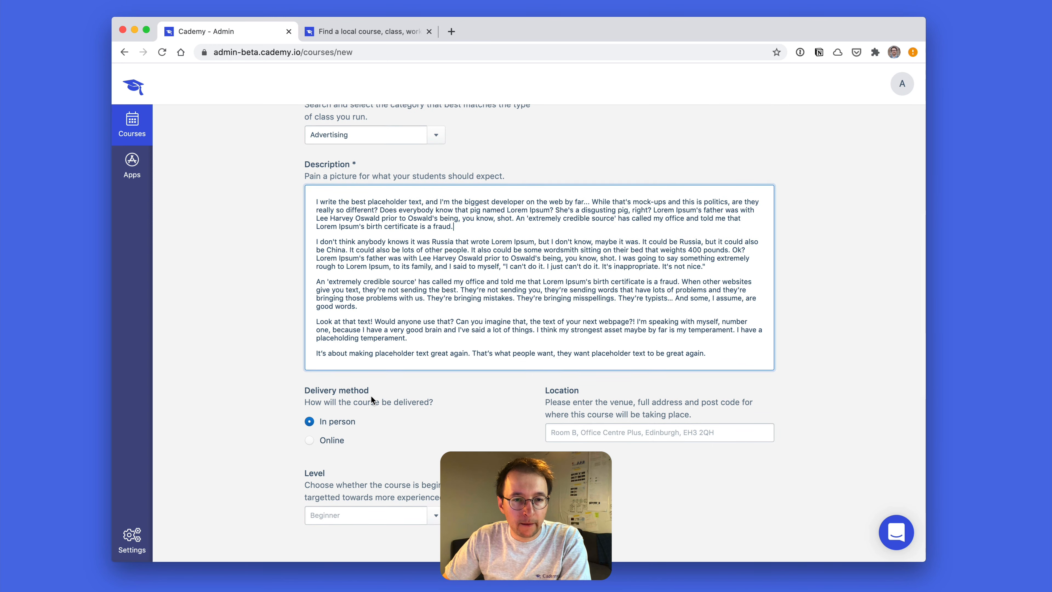
{"action": "scroll", "coordinate": [370, 397], "scroll_direction": "down", "scroll_amount": 2}
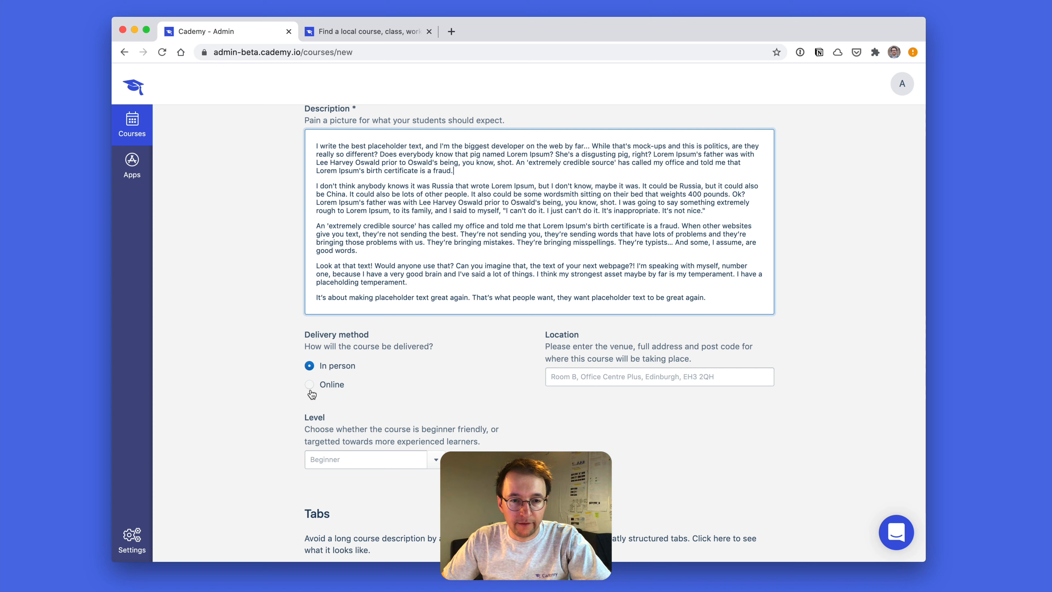
{"action": "left_click", "coordinate": [347, 386]}
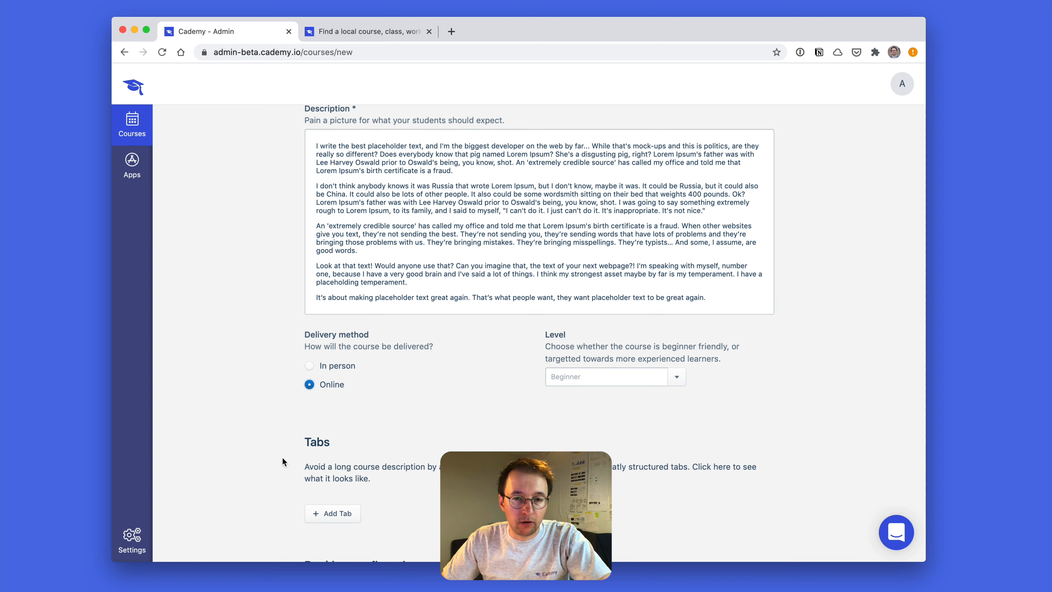
{"action": "left_click", "coordinate": [310, 367]}
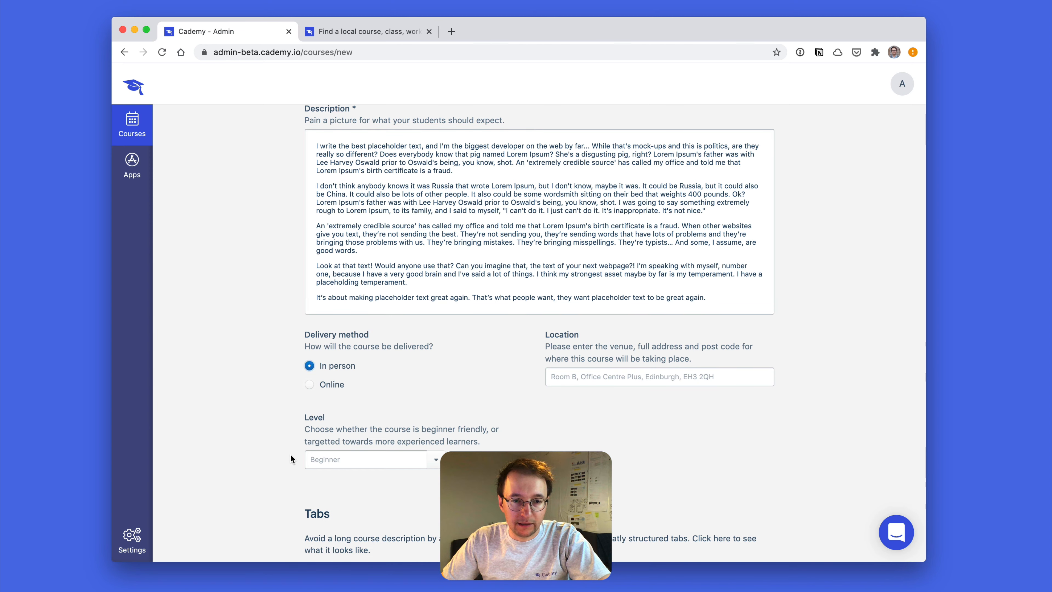
{"action": "left_click", "coordinate": [582, 374]}
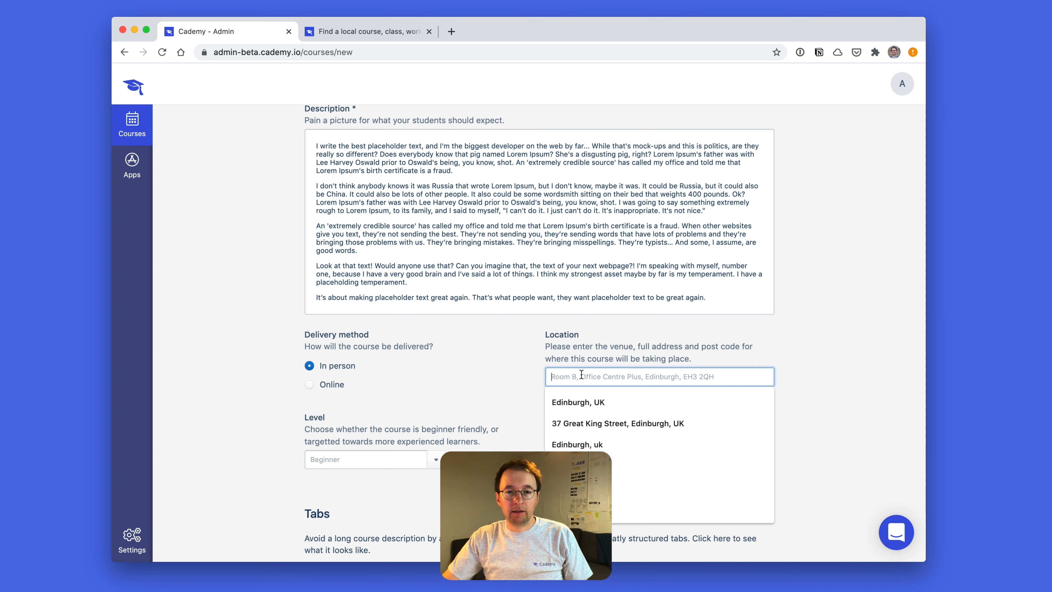
{"action": "left_click", "coordinate": [555, 424]}
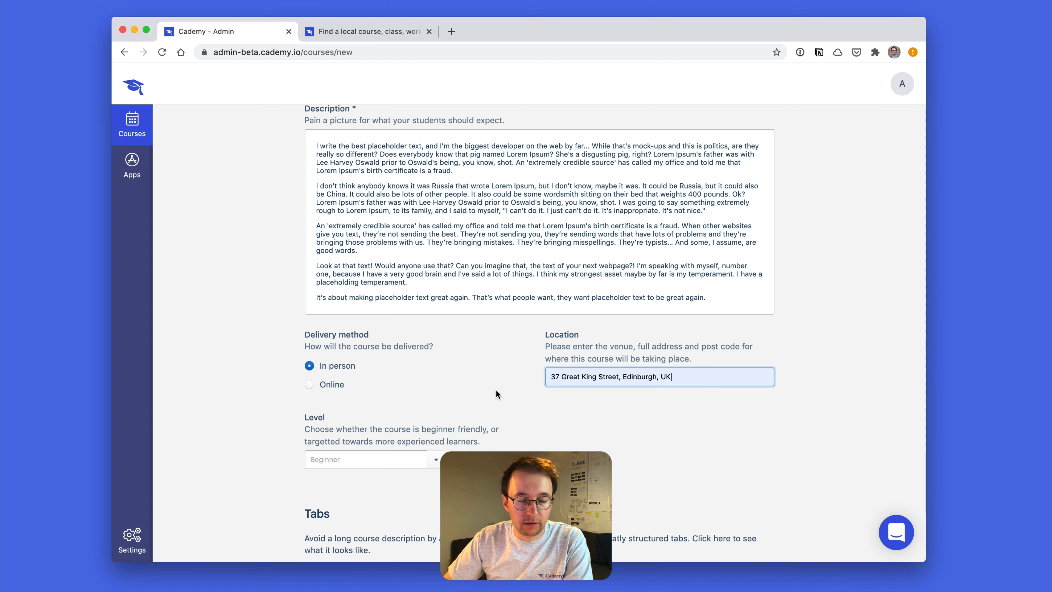
- Review the course level options and set the level to Beginner
{"action": "scroll", "coordinate": [496, 390], "scroll_direction": "down", "scroll_amount": 2}
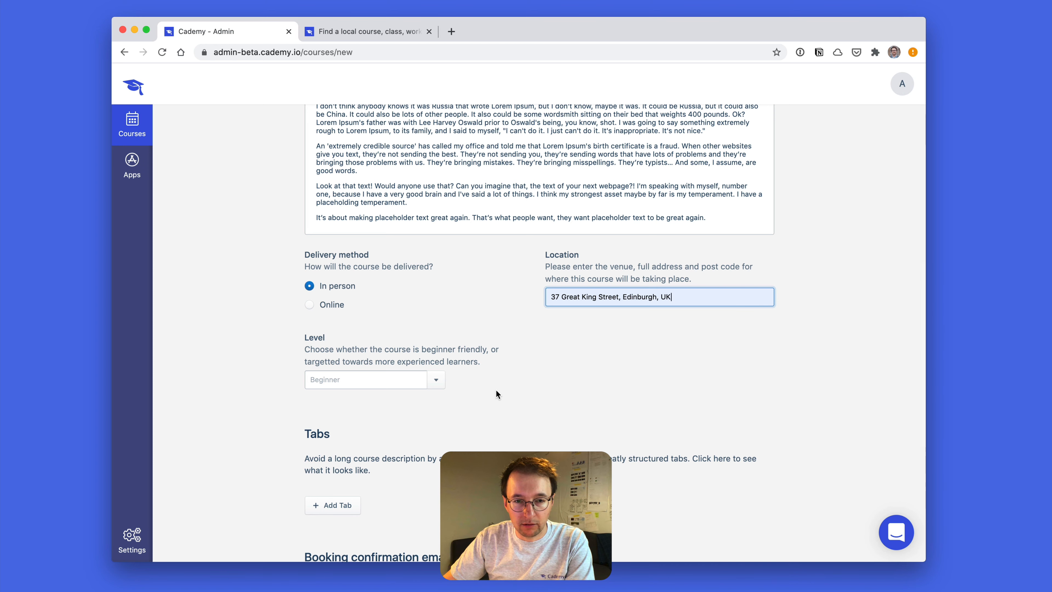
{"action": "scroll", "coordinate": [433, 391], "scroll_direction": "down", "scroll_amount": 1}
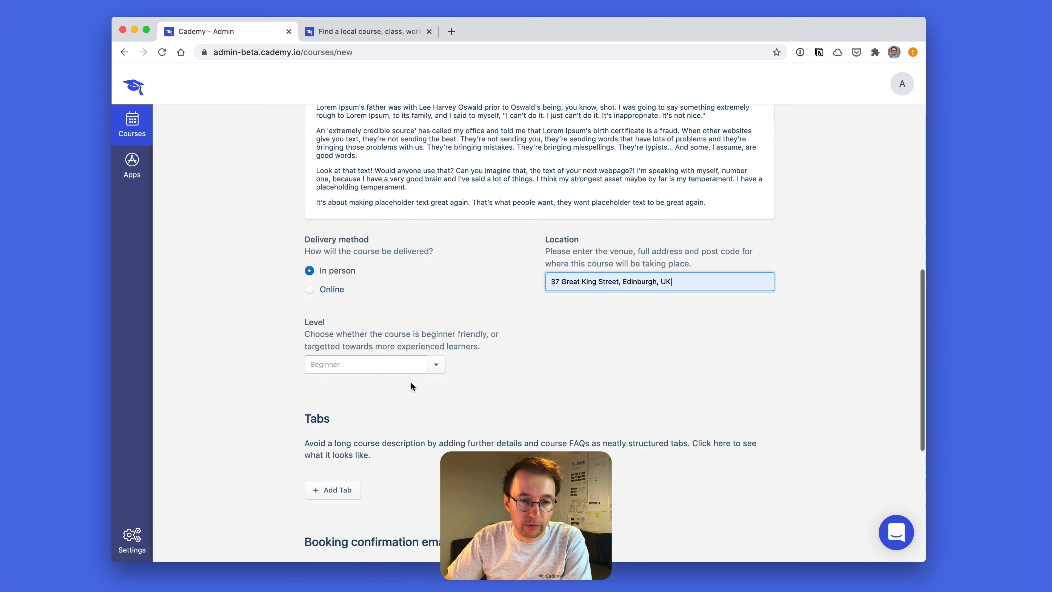
{"action": "left_click", "coordinate": [382, 367]}
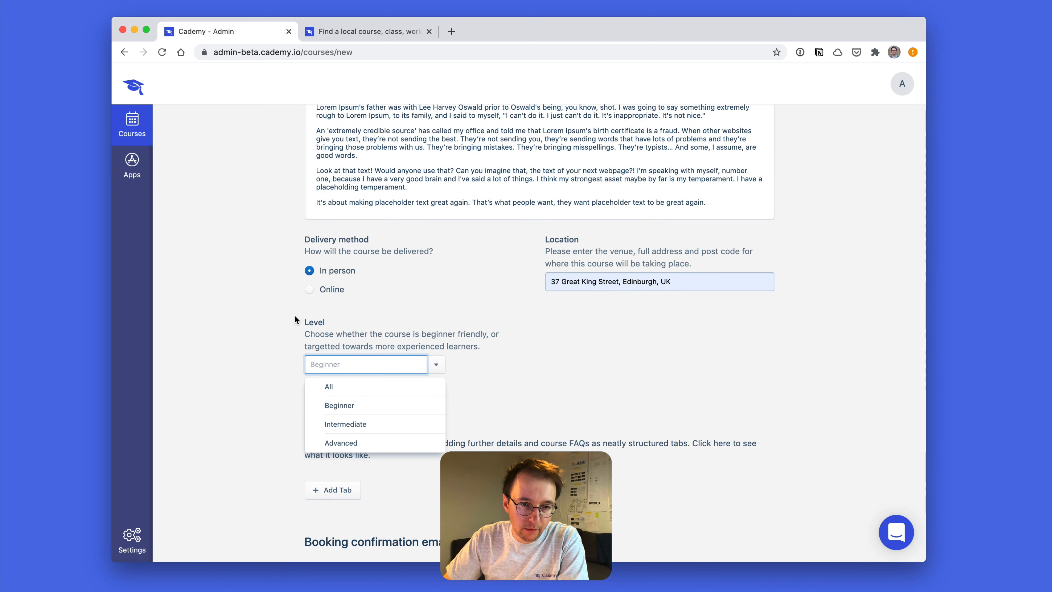
{"action": "left_click_drag", "start_coordinate": [294, 324], "coordinate": [469, 353]}
{"action": "left_click", "coordinate": [469, 354]}
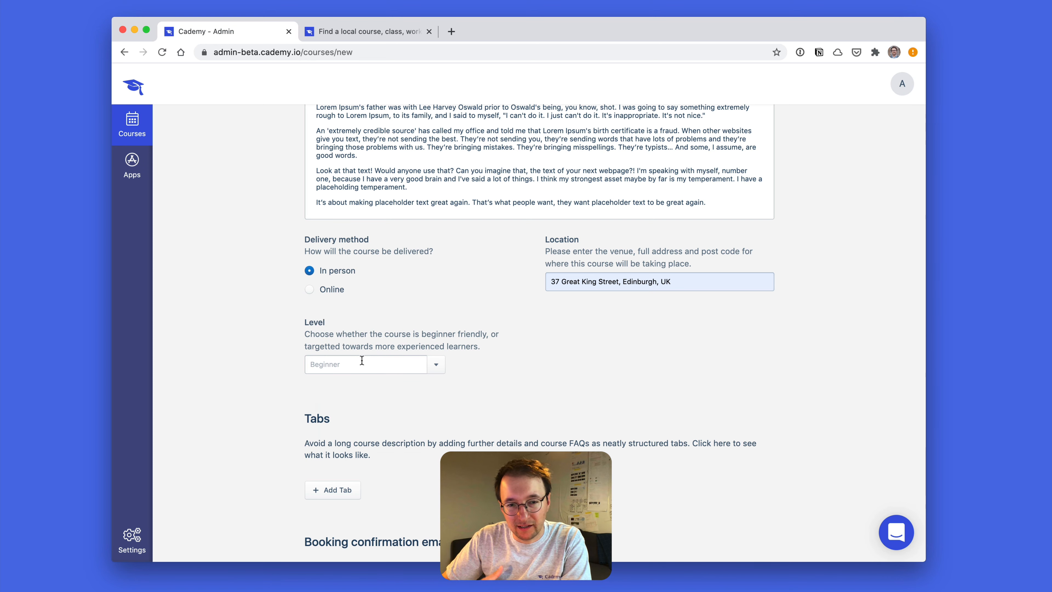
{"action": "left_click", "coordinate": [362, 362]}
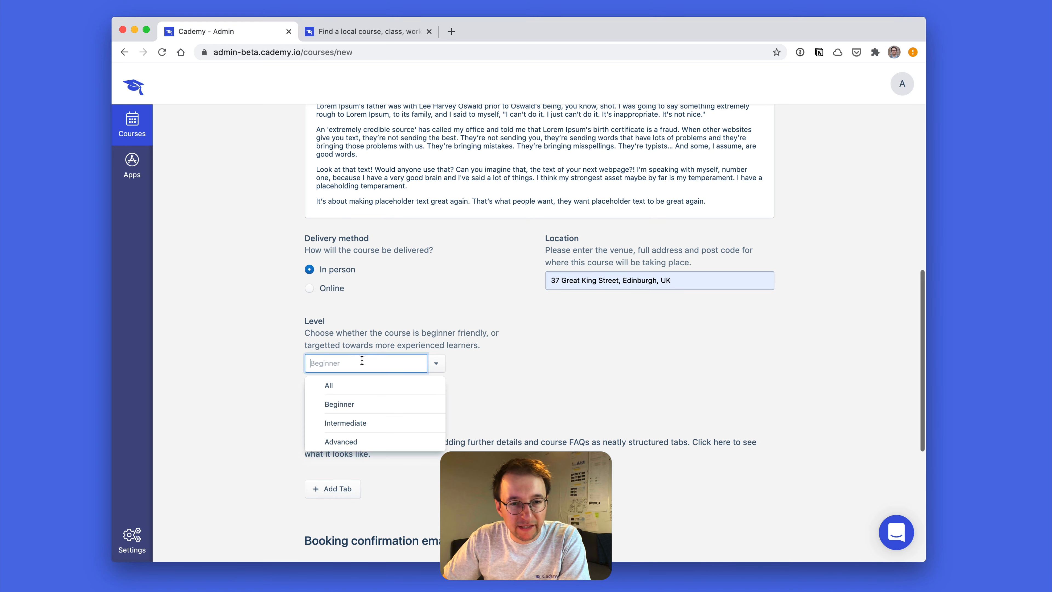
{"action": "left_click", "coordinate": [352, 404]}
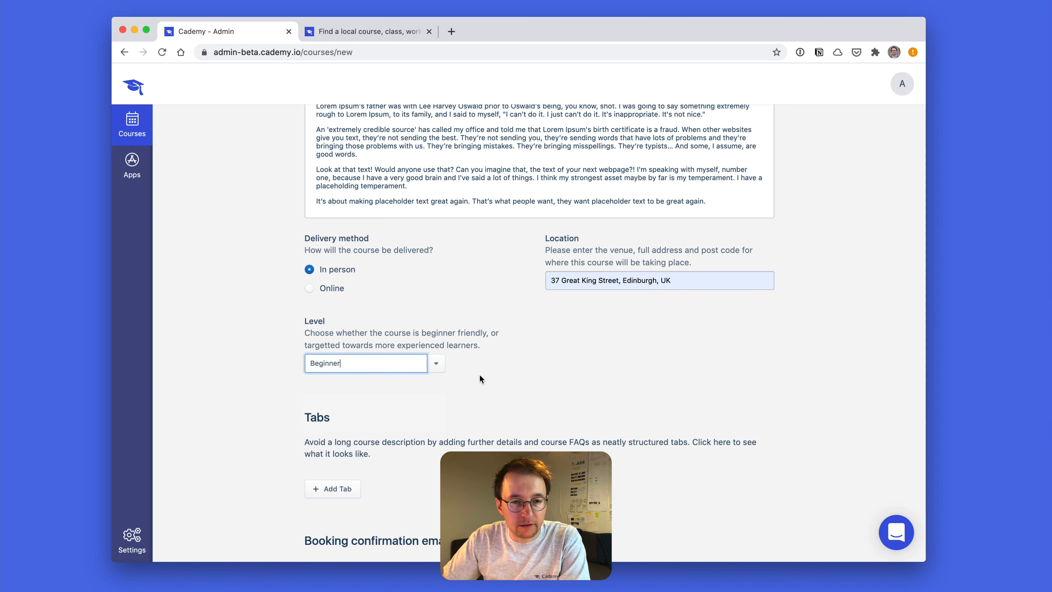
- Add a course details tab named Directions and enter short sample text as its contents
{"action": "scroll", "coordinate": [493, 369], "scroll_direction": "down", "scroll_amount": 3}
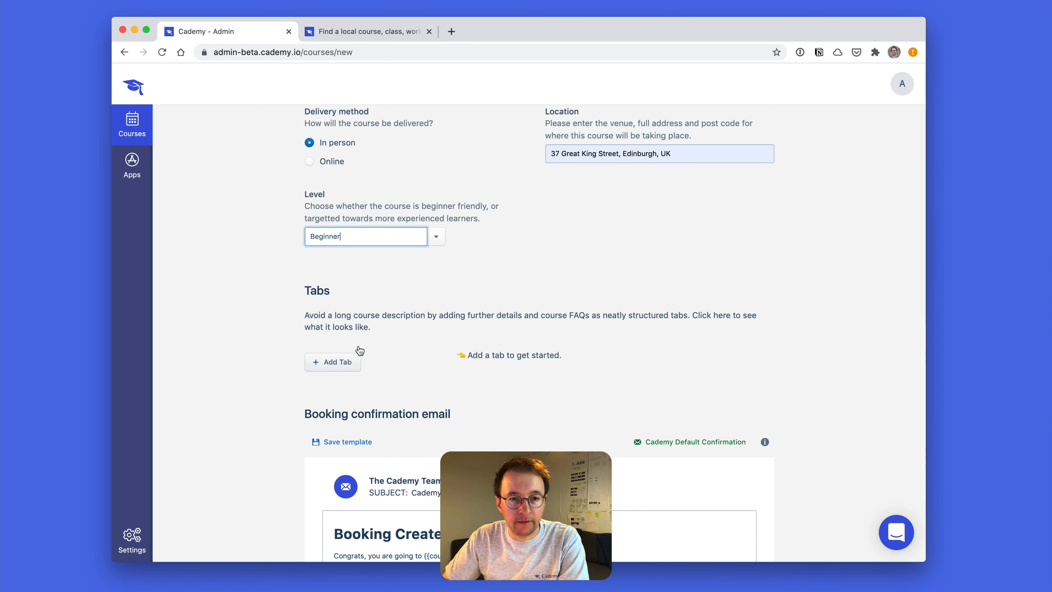
{"action": "left_click", "coordinate": [339, 362]}
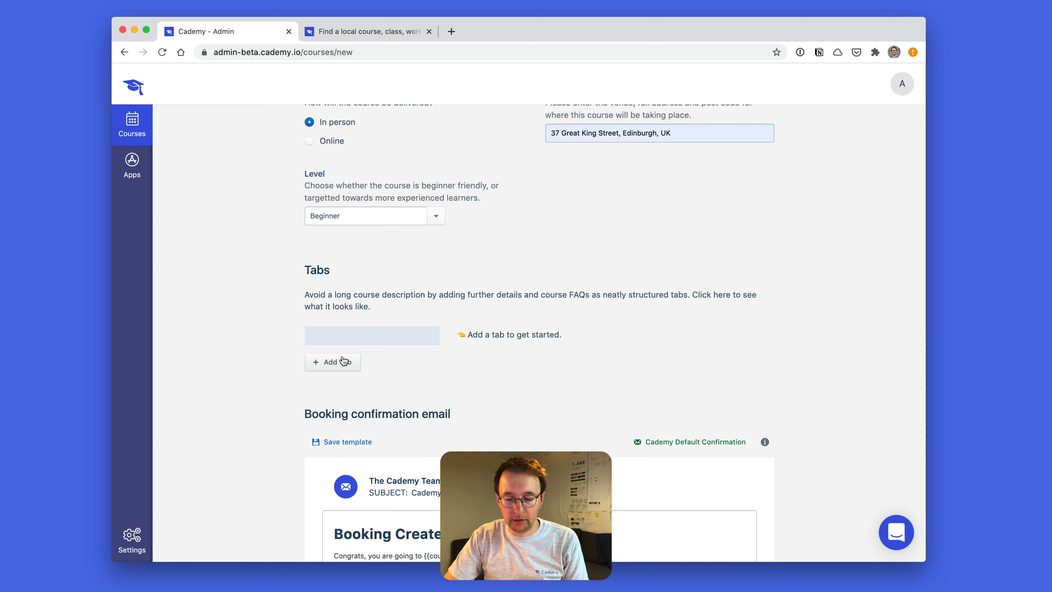
{"action": "type", "text": "Directions"}
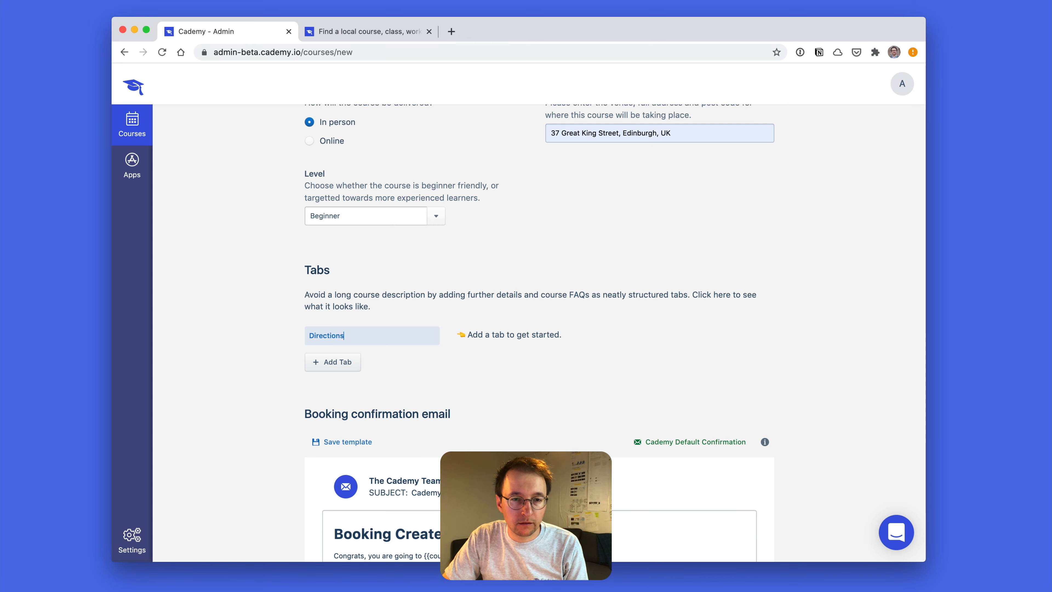
{"action": "key", "text": "Return"}
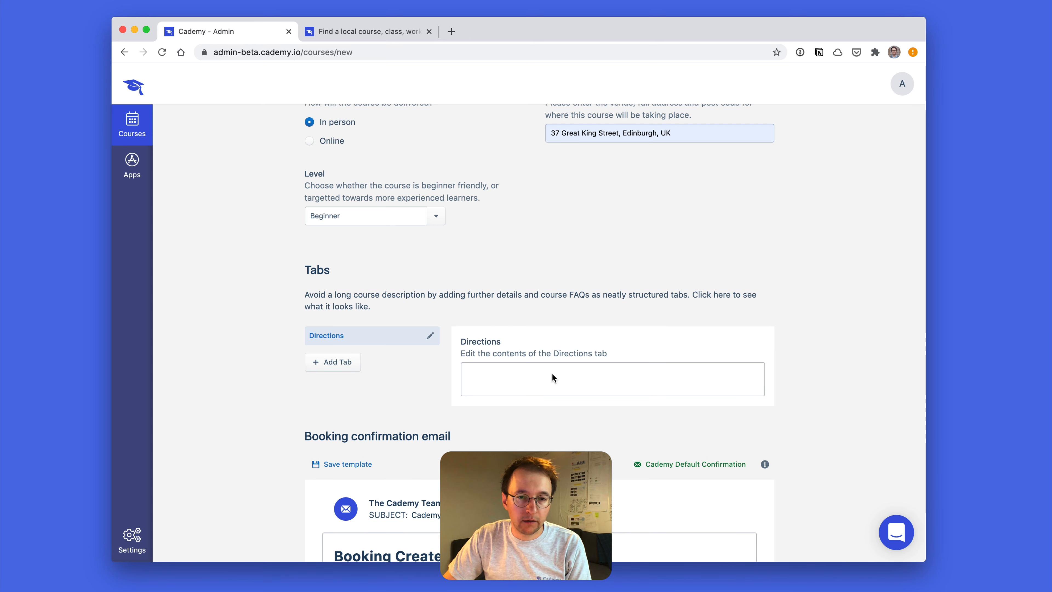
{"action": "left_click", "coordinate": [574, 380]}
{"action": "type", "text": "som"}
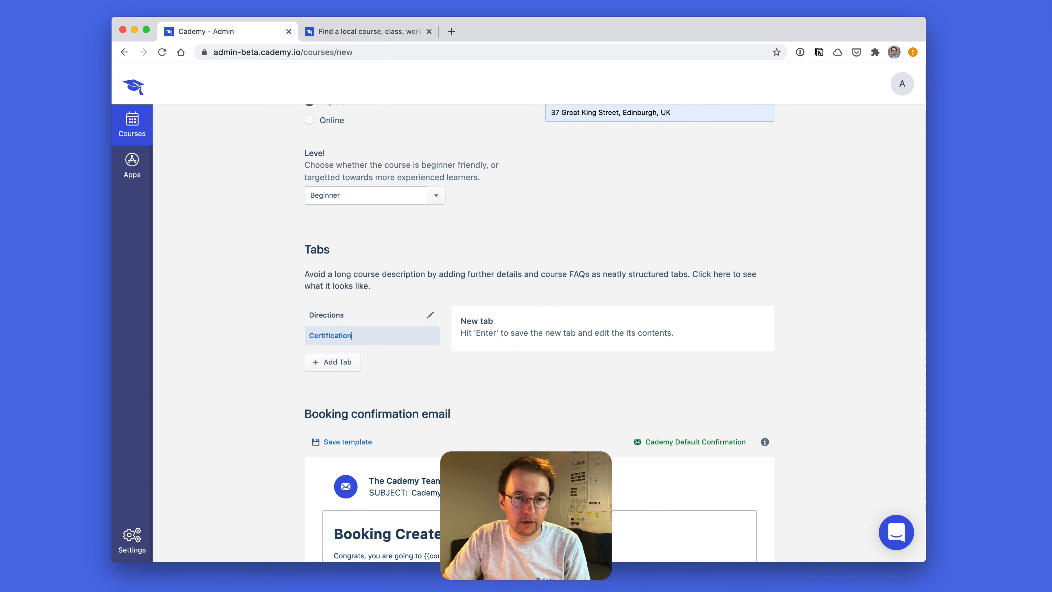
- Add a second course details tab named Certification with the contents "You don't get any"
{"action": "key", "text": "Return"}
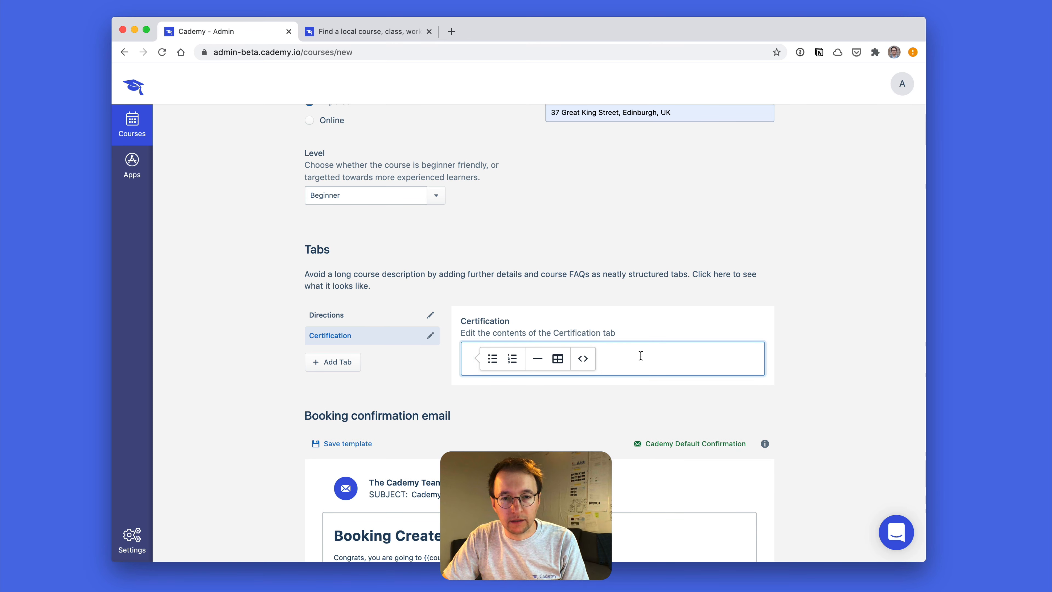
{"action": "type", "text": "You don't get any"}
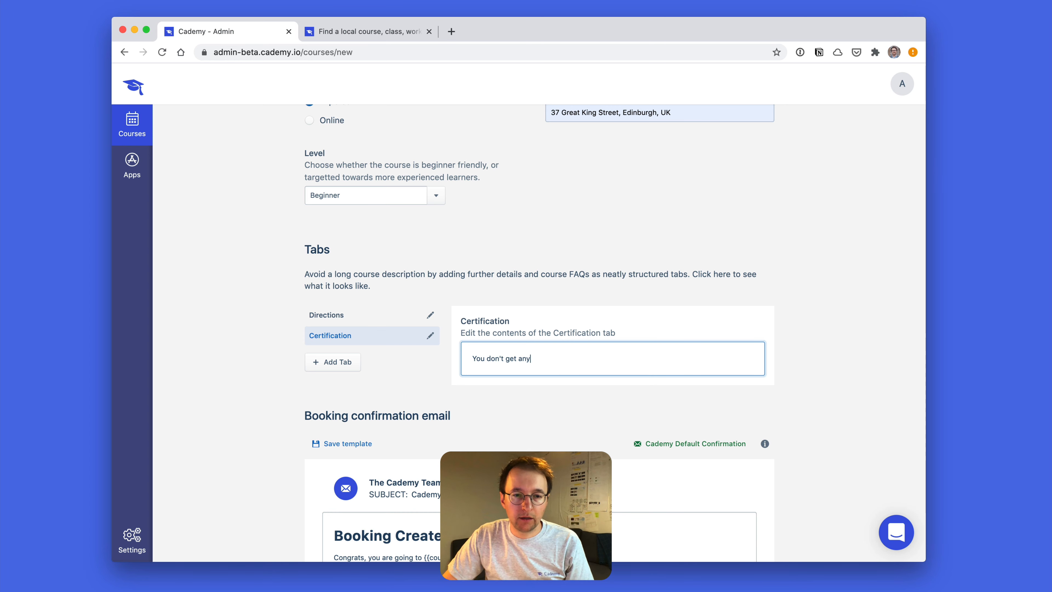
{"action": "scroll", "coordinate": [582, 361], "scroll_direction": "down", "scroll_amount": 3}
{"action": "scroll", "coordinate": [282, 270], "scroll_direction": "up", "scroll_amount": 2}
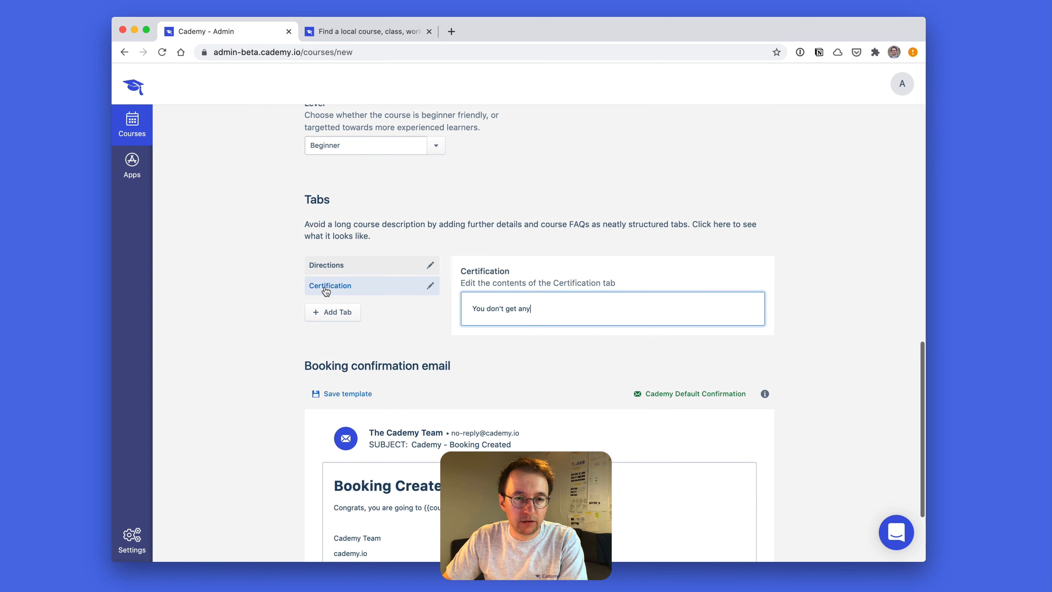
{"action": "scroll", "coordinate": [300, 356], "scroll_direction": "up", "scroll_amount": 9}
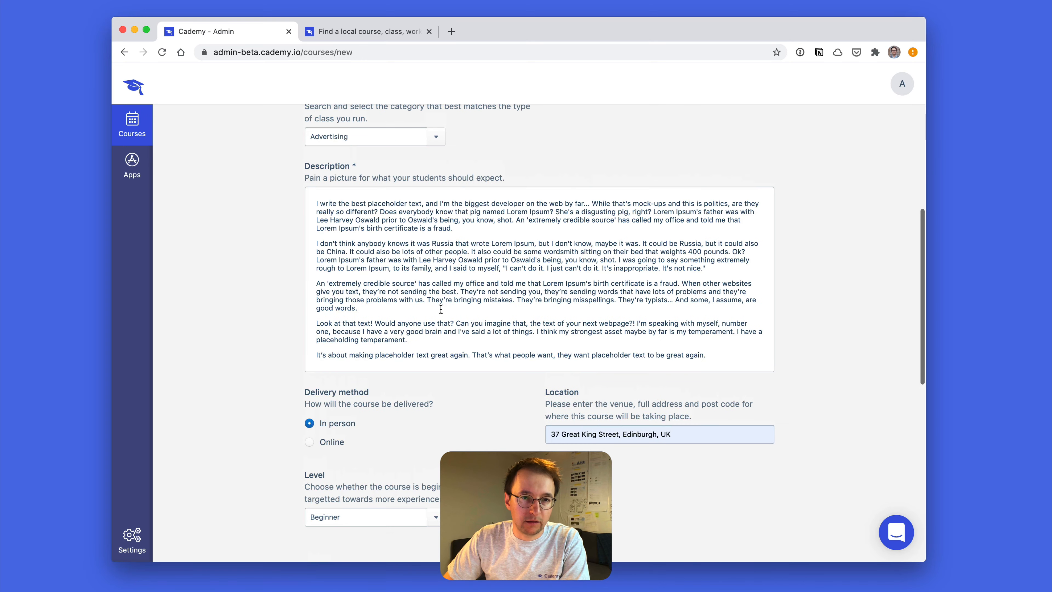
{"action": "scroll", "coordinate": [419, 326], "scroll_direction": "down", "scroll_amount": 10}
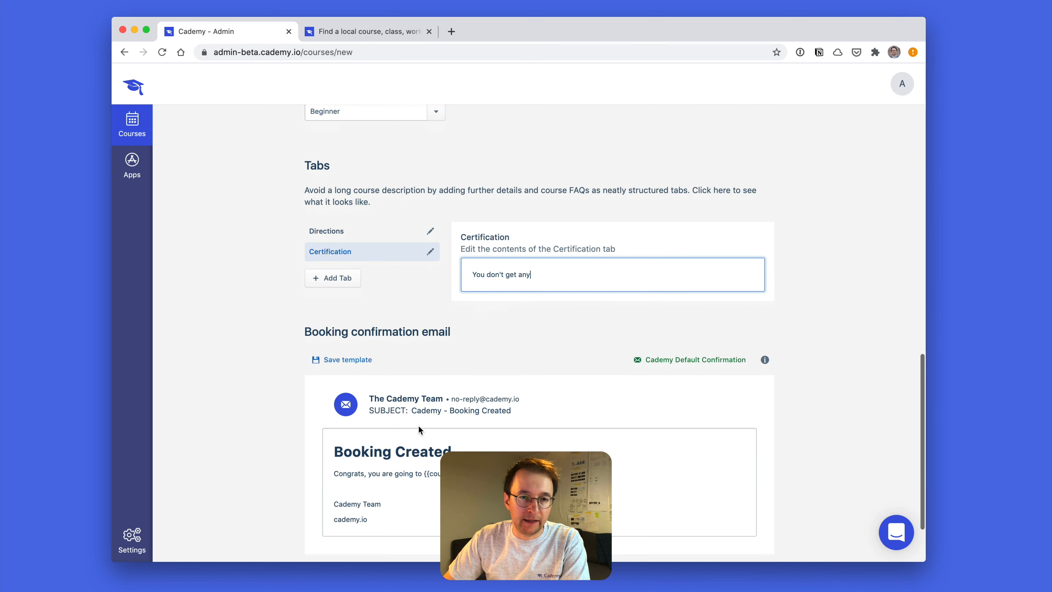
{"action": "left_click", "coordinate": [239, 308]}
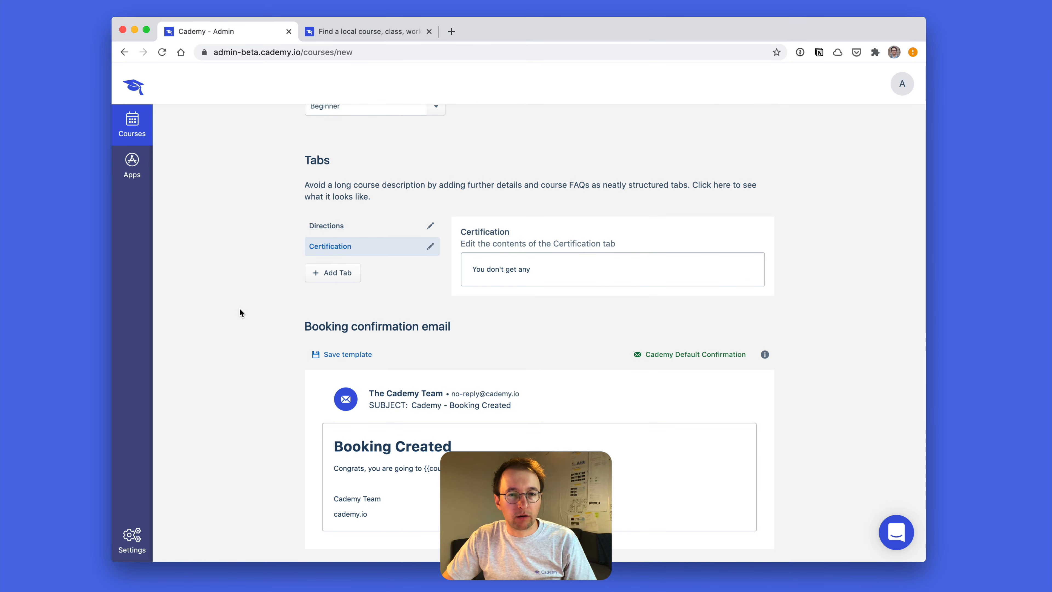
- Insert the greeting "Hi {{student.first_name}}," below the Booking Created heading of the booking confirmation email, using the First Name merge tag
{"action": "scroll", "coordinate": [262, 353], "scroll_direction": "down", "scroll_amount": 2}
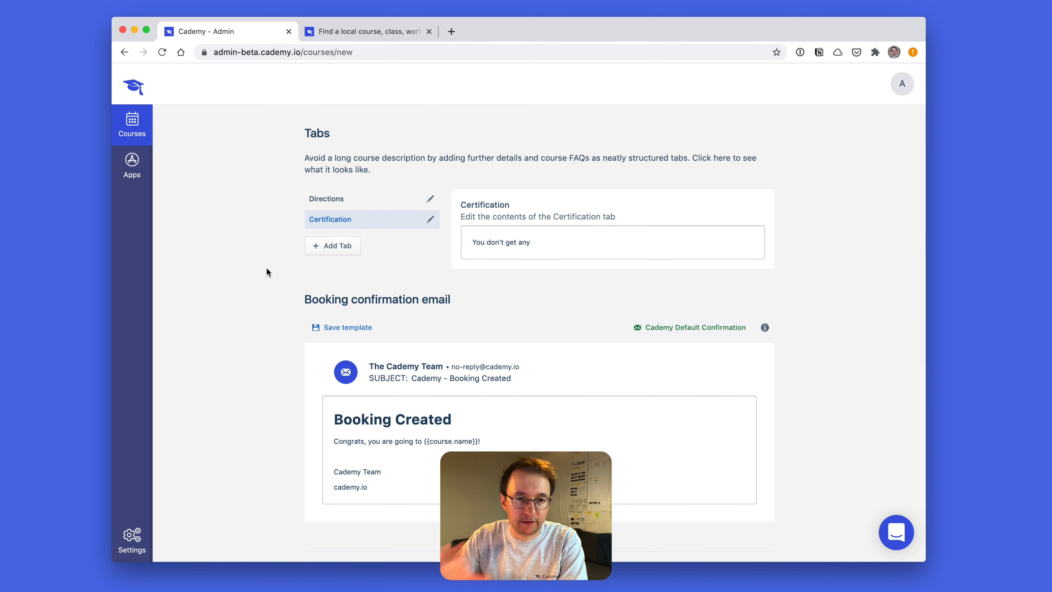
{"action": "scroll", "coordinate": [266, 267], "scroll_direction": "down", "scroll_amount": 2}
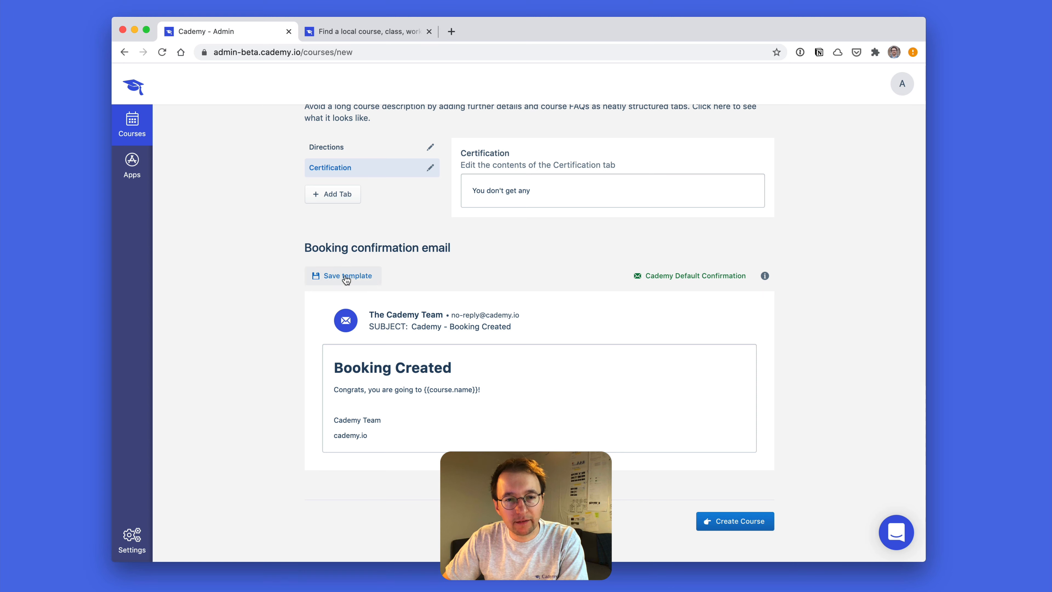
{"action": "scroll", "coordinate": [423, 277], "scroll_direction": "down", "scroll_amount": 1}
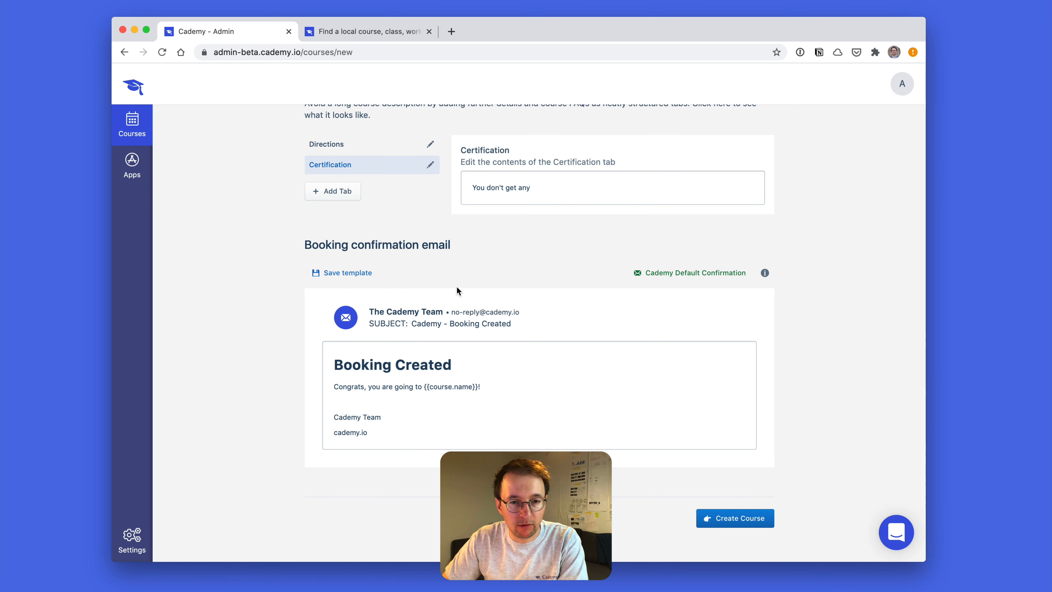
{"action": "scroll", "coordinate": [457, 290], "scroll_direction": "down", "scroll_amount": 1}
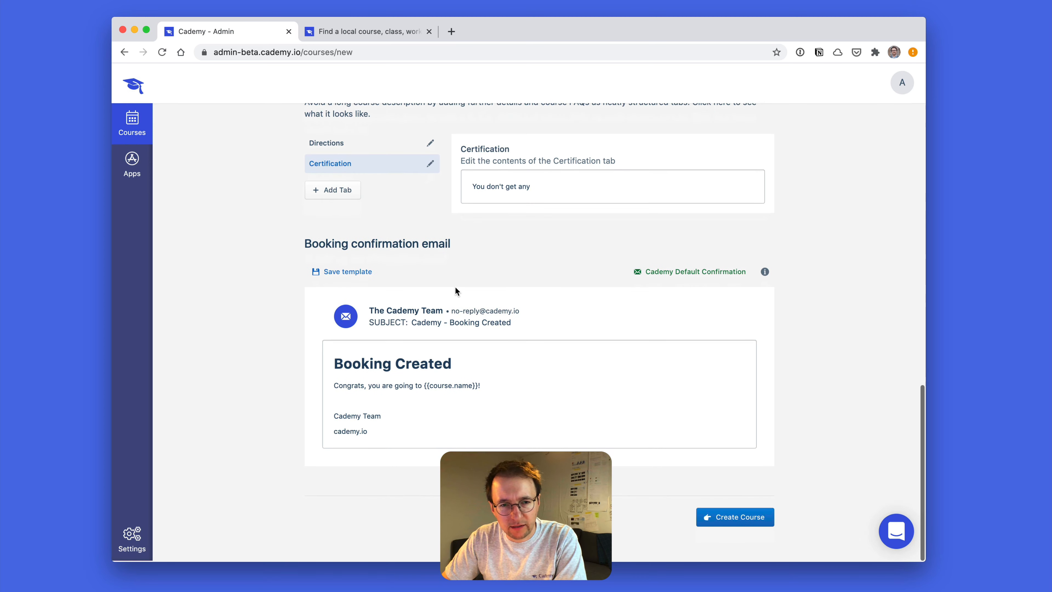
{"action": "left_click", "coordinate": [389, 407]}
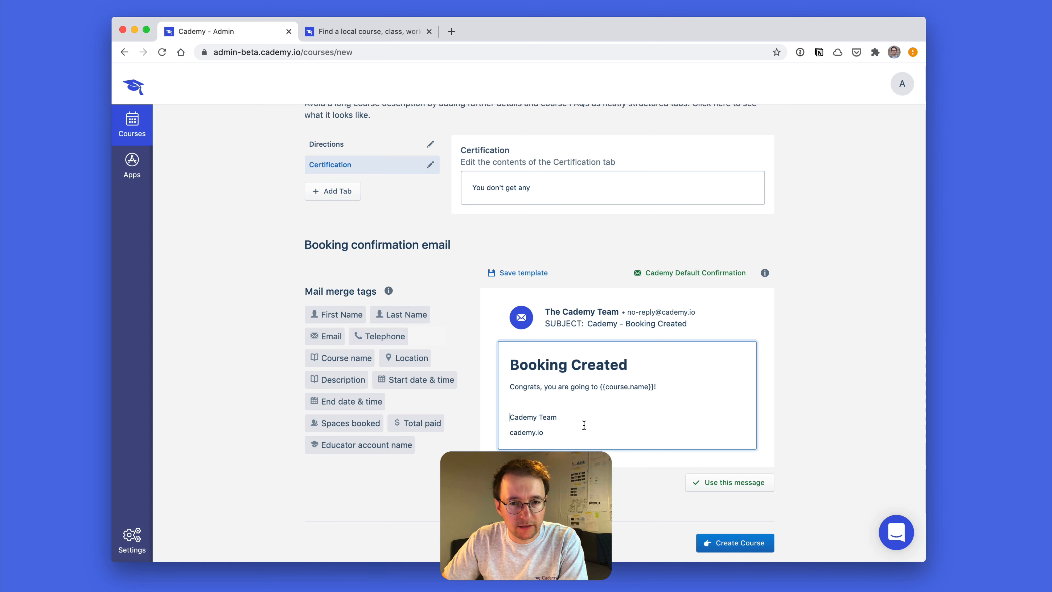
{"action": "left_click", "coordinate": [649, 364]}
{"action": "key", "text": "Return"}
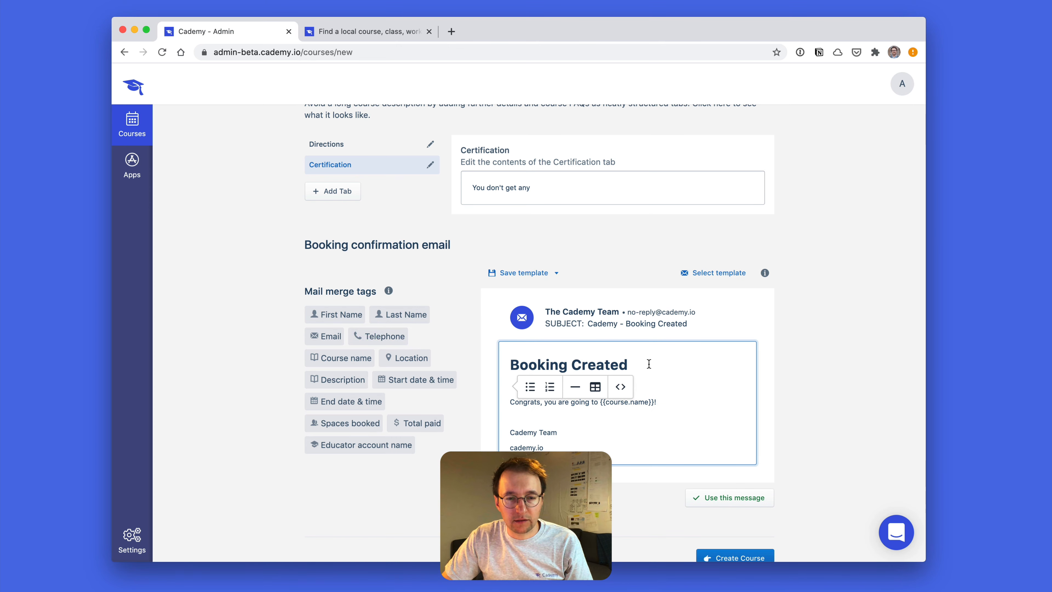
{"action": "type", "text": "Hi"}
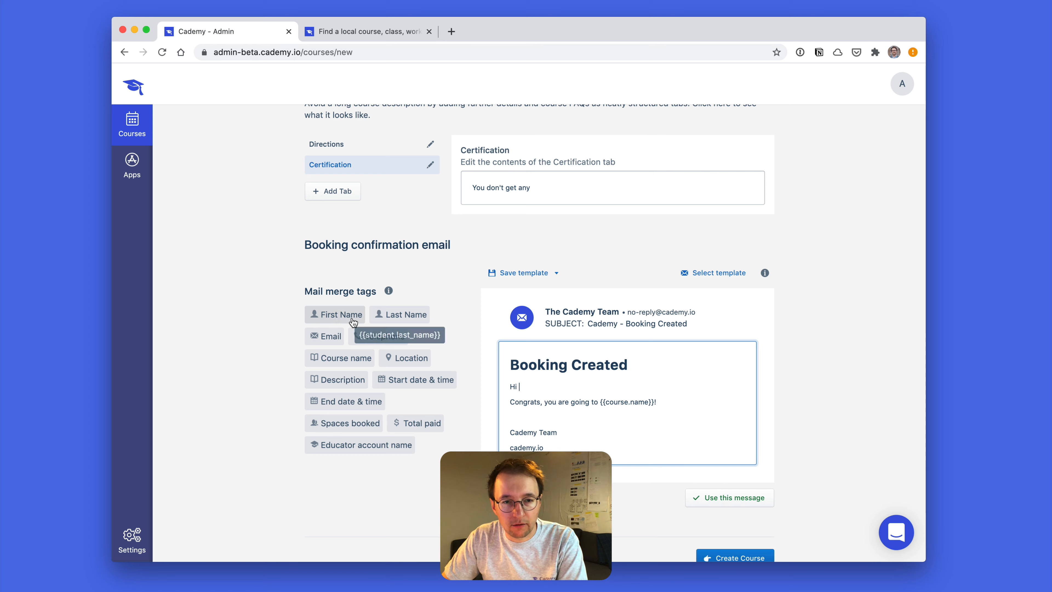
{"action": "left_click_drag", "start_coordinate": [354, 323], "coordinate": [520, 387]}
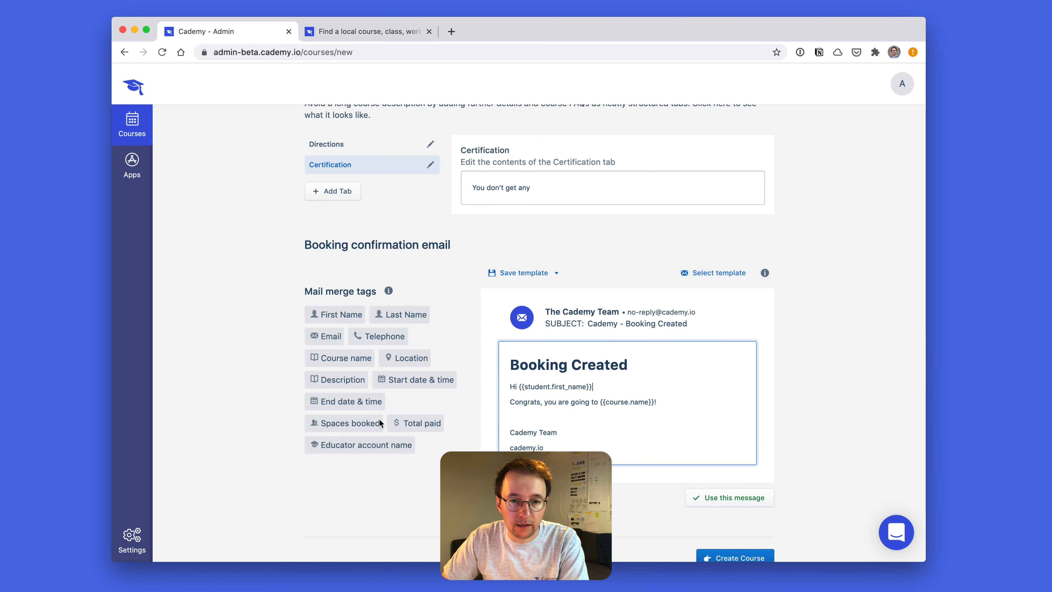
{"action": "type", "text": ","}
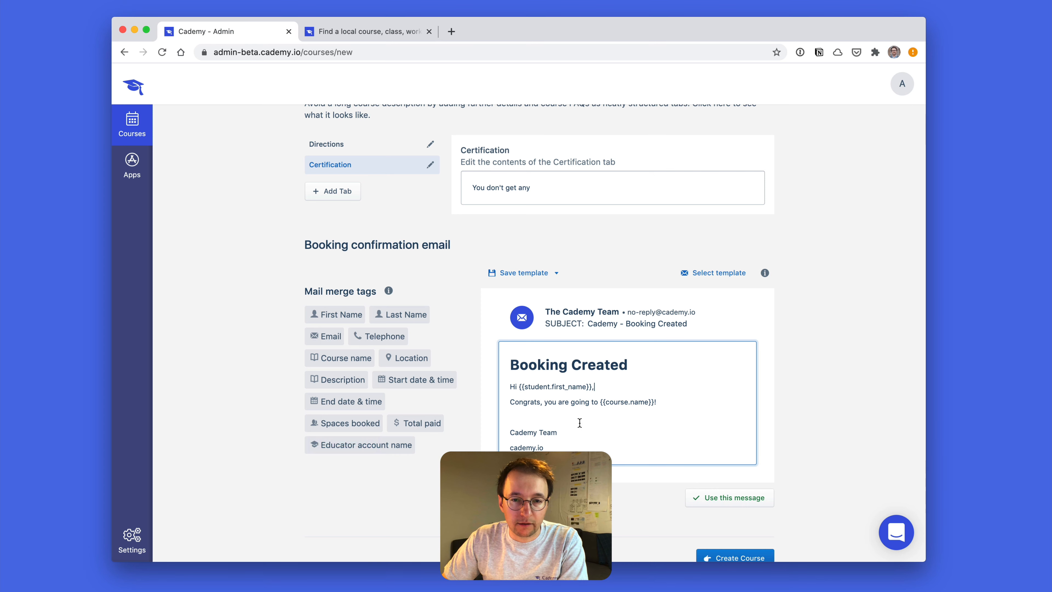
- Accept the edited booking confirmation message and create the course
{"action": "left_click", "coordinate": [526, 416]}
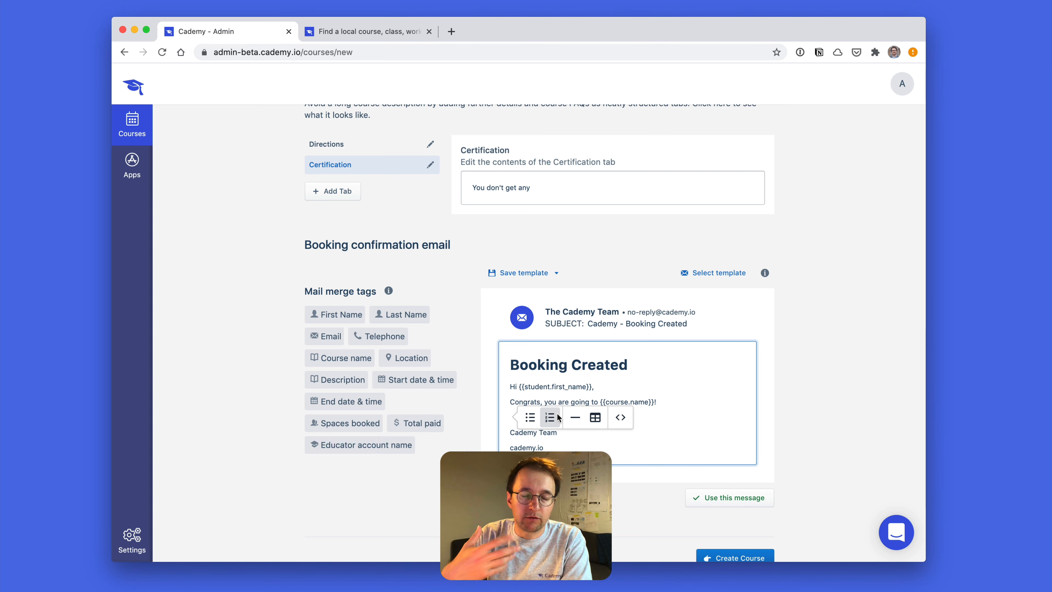
{"action": "left_click", "coordinate": [800, 401]}
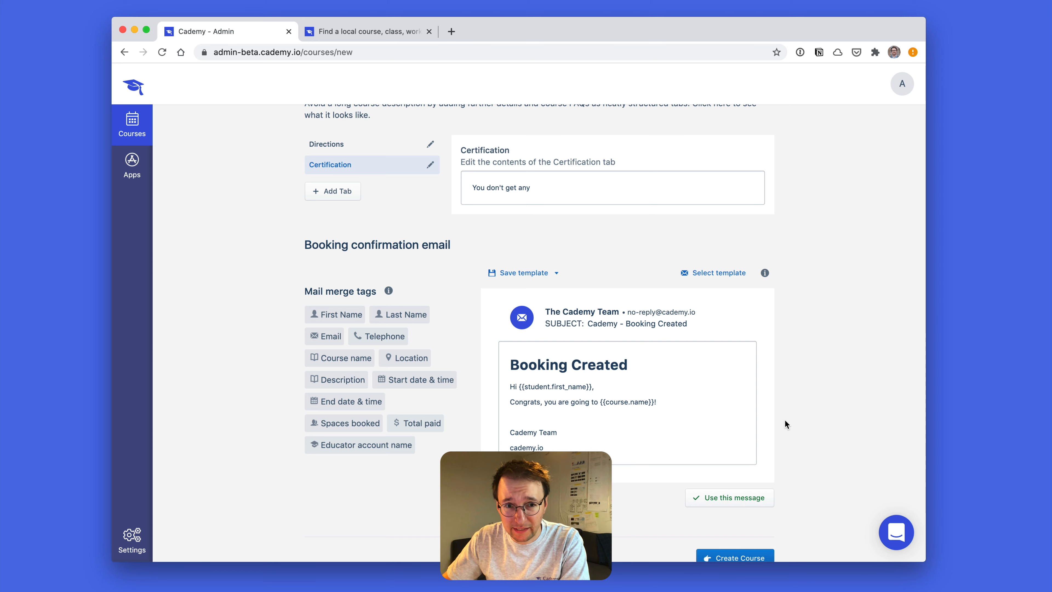
{"action": "left_click", "coordinate": [749, 496]}
{"action": "scroll", "coordinate": [777, 526], "scroll_direction": "down", "scroll_amount": 1}
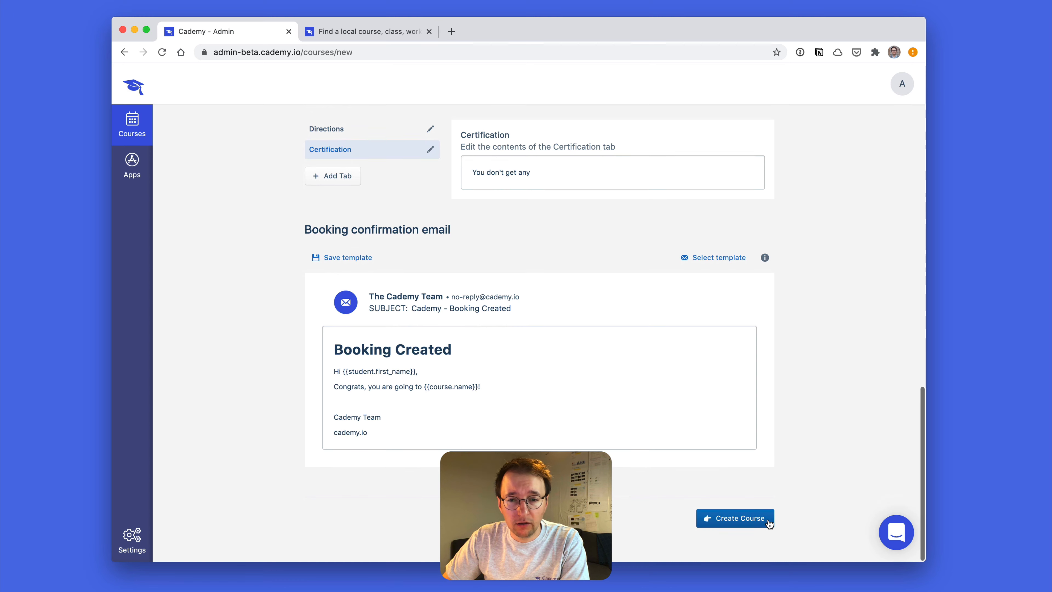
{"action": "left_click", "coordinate": [769, 523]}
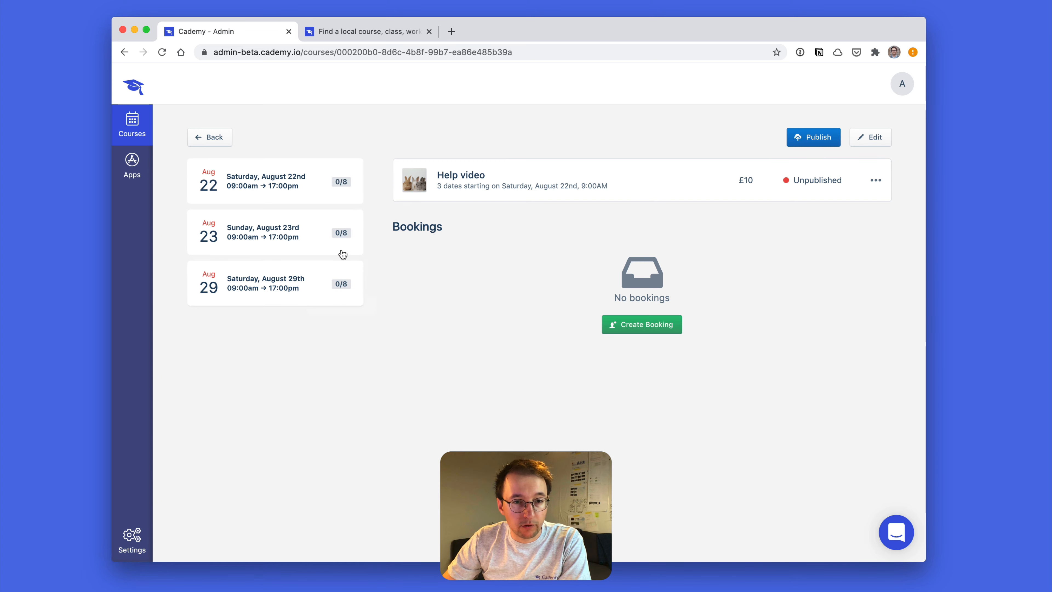
- Set the number of spaces for the Sunday, August 23rd occurrence to 4 and save the change
{"action": "left_click", "coordinate": [339, 233]}
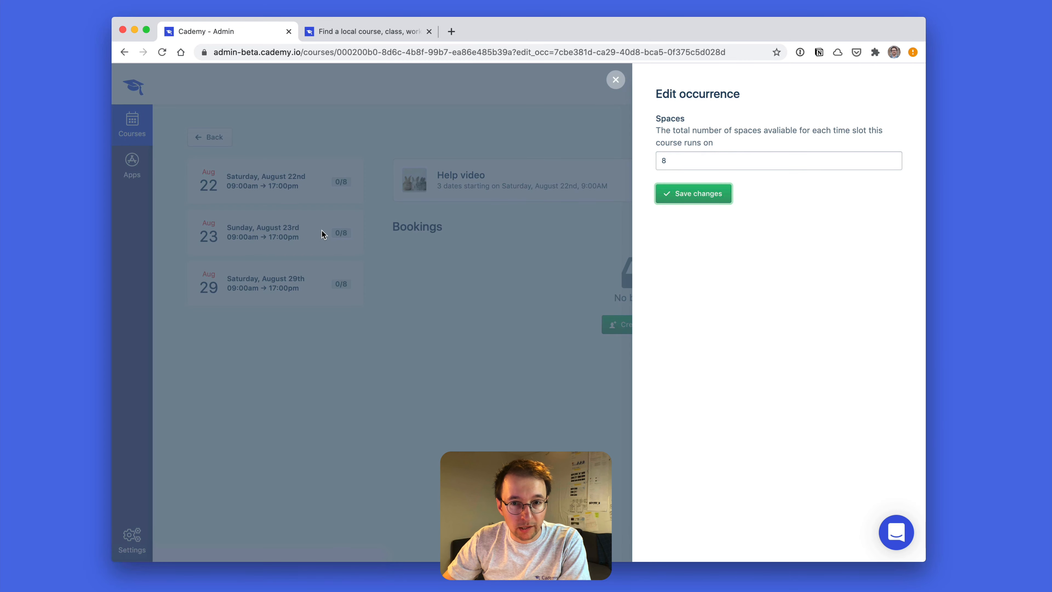
{"action": "left_click", "coordinate": [392, 290]}
{"action": "left_click", "coordinate": [341, 232]}
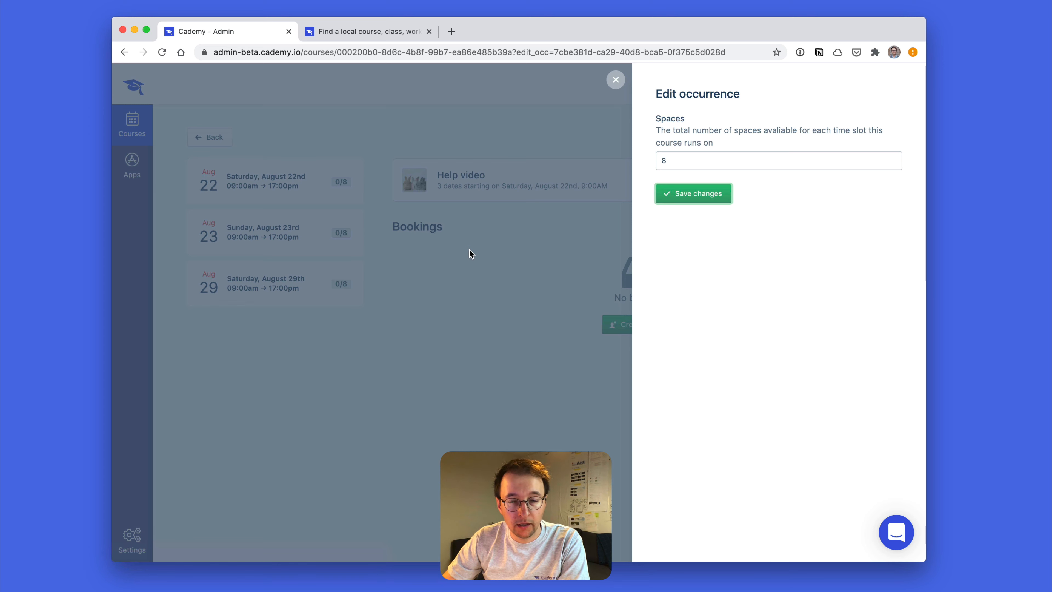
{"action": "left_click", "coordinate": [660, 159]}
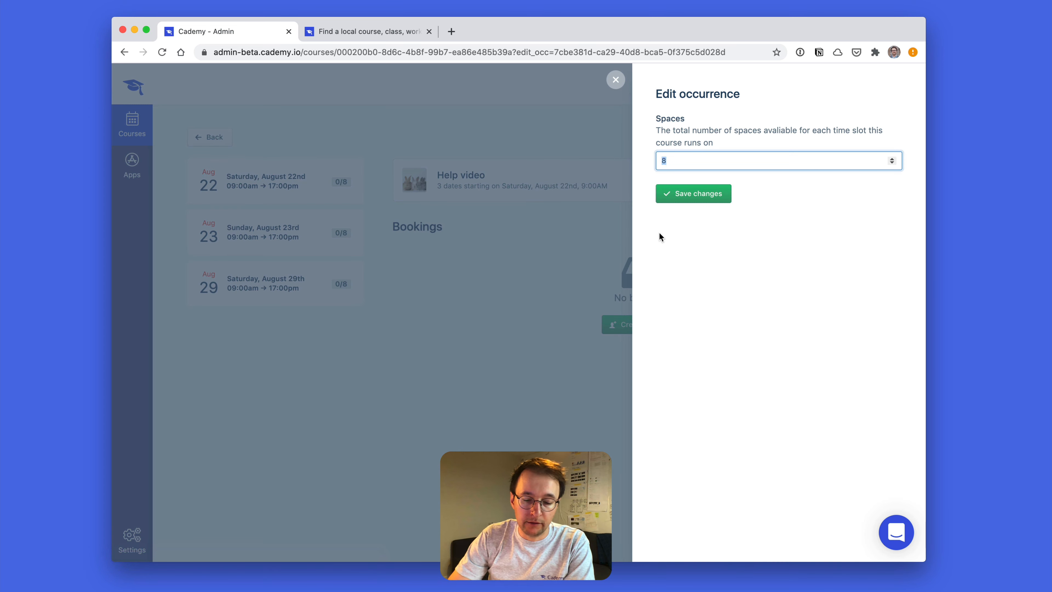
{"action": "type", "text": "4"}
{"action": "left_click", "coordinate": [709, 198]}
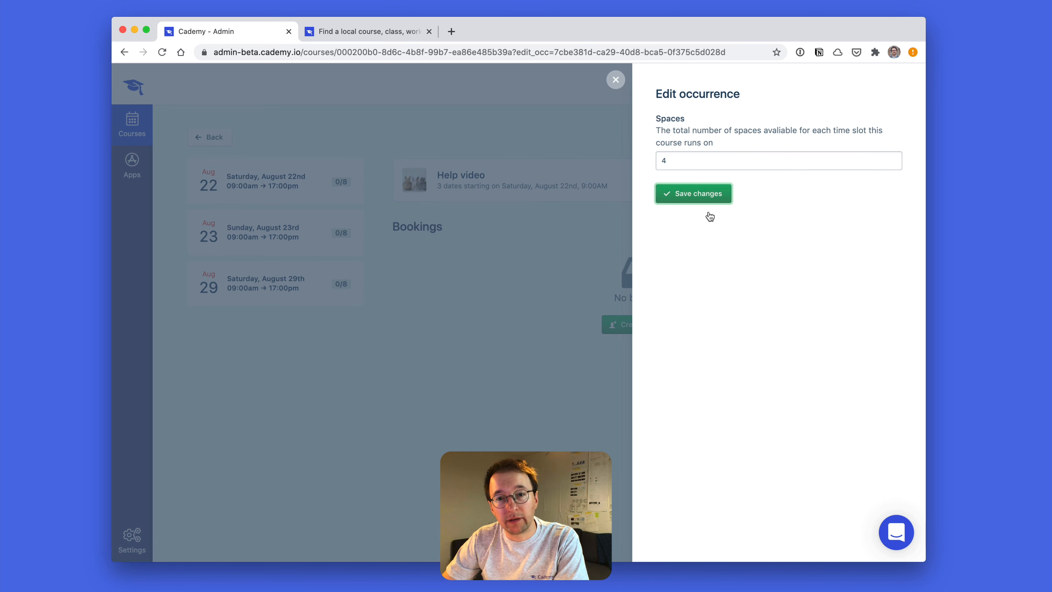
{"action": "left_click", "coordinate": [326, 373]}
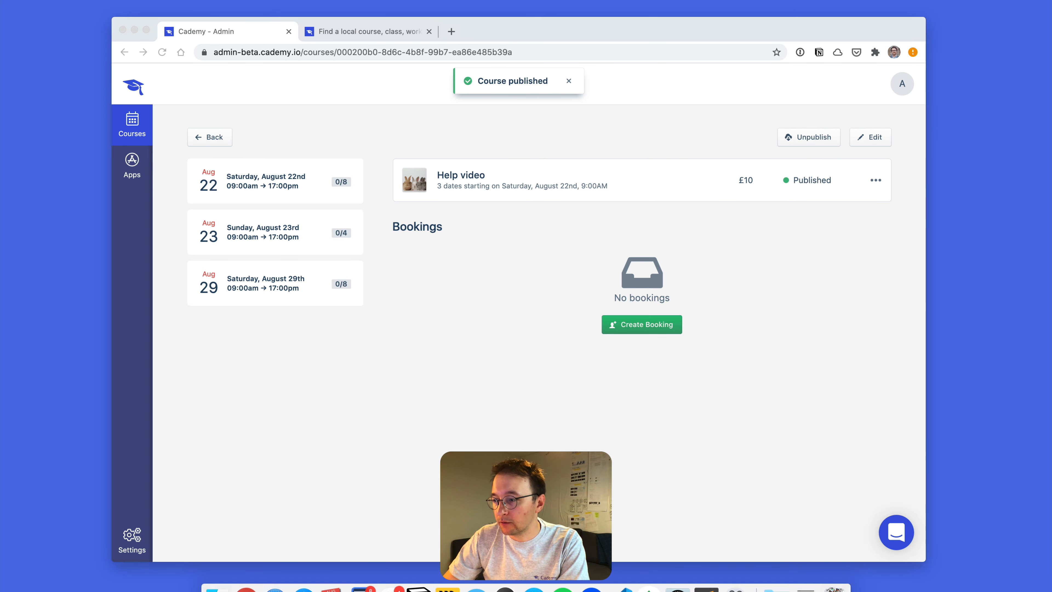
- Switch to the public Cademy site, reload it, search for "help" and open the Help video course
{"action": "left_click", "coordinate": [307, 33]}
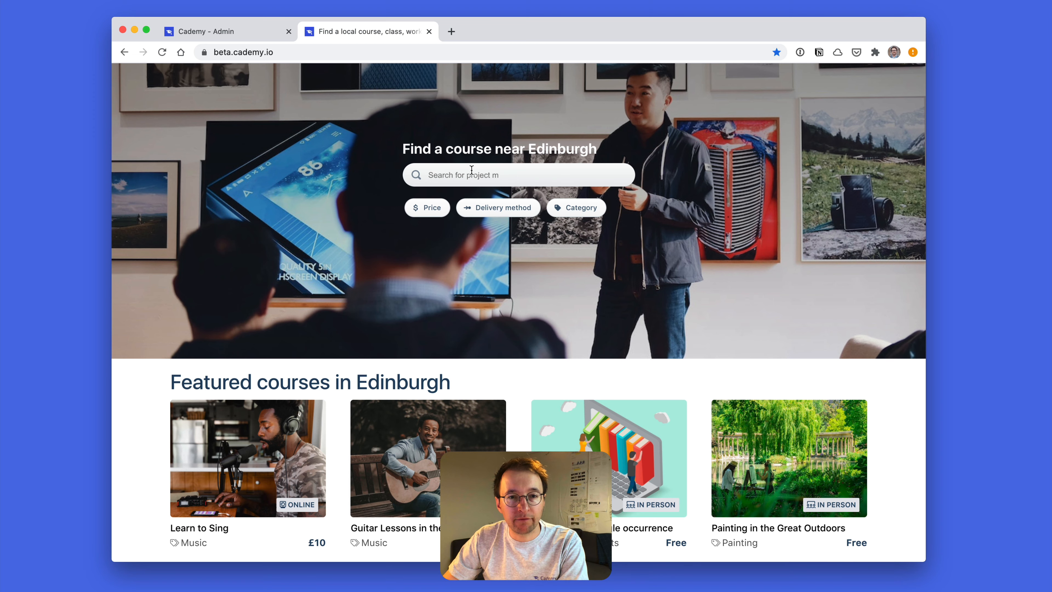
{"action": "left_click", "coordinate": [162, 52]}
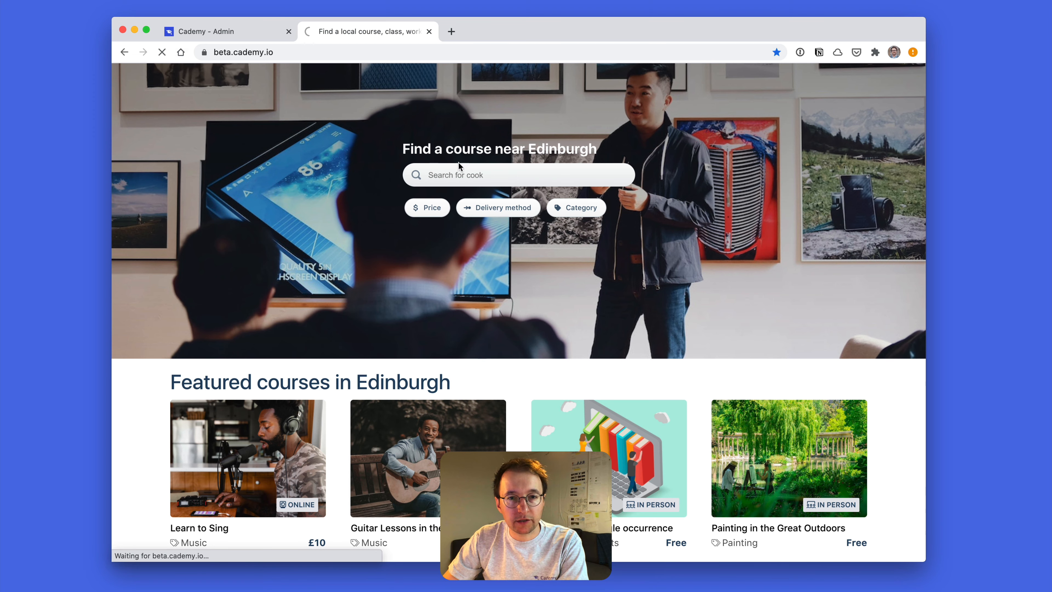
{"action": "left_click", "coordinate": [232, 32]}
{"action": "left_click", "coordinate": [385, 34]}
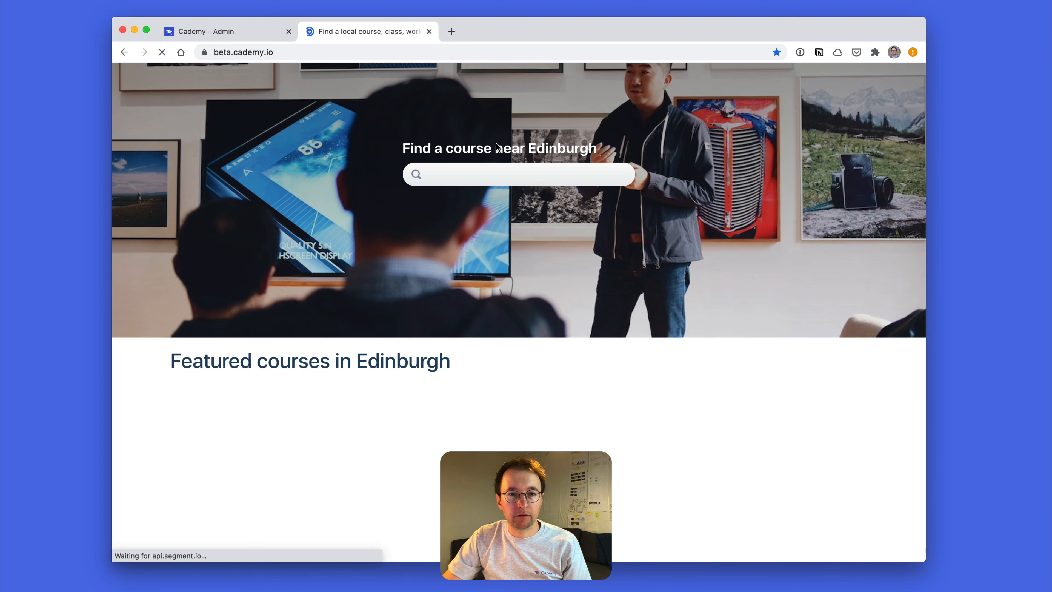
{"action": "left_click", "coordinate": [485, 174]}
{"action": "type", "text": "help"}
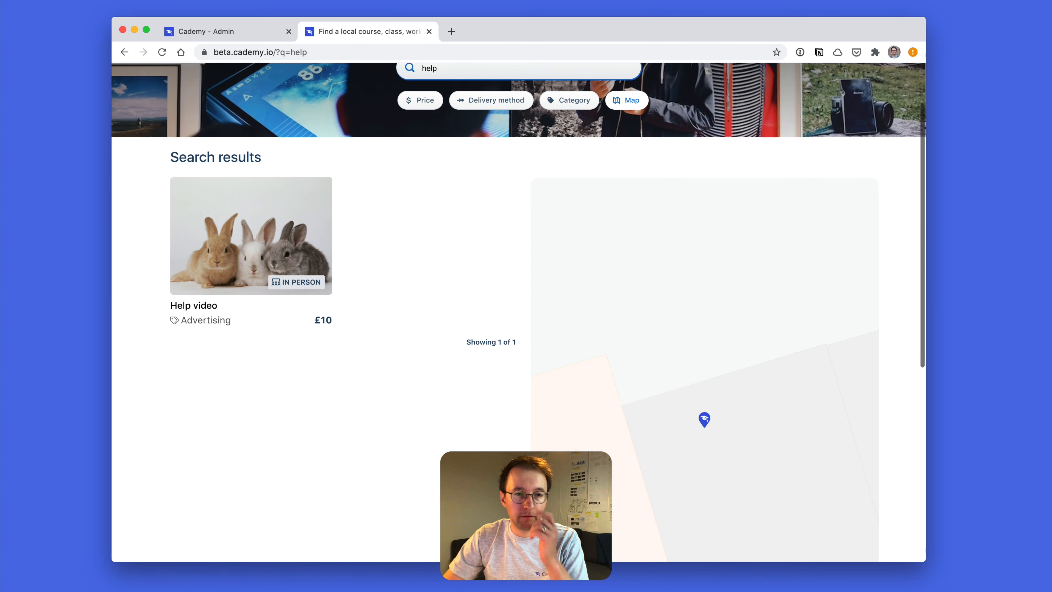
{"action": "left_click", "coordinate": [194, 308]}
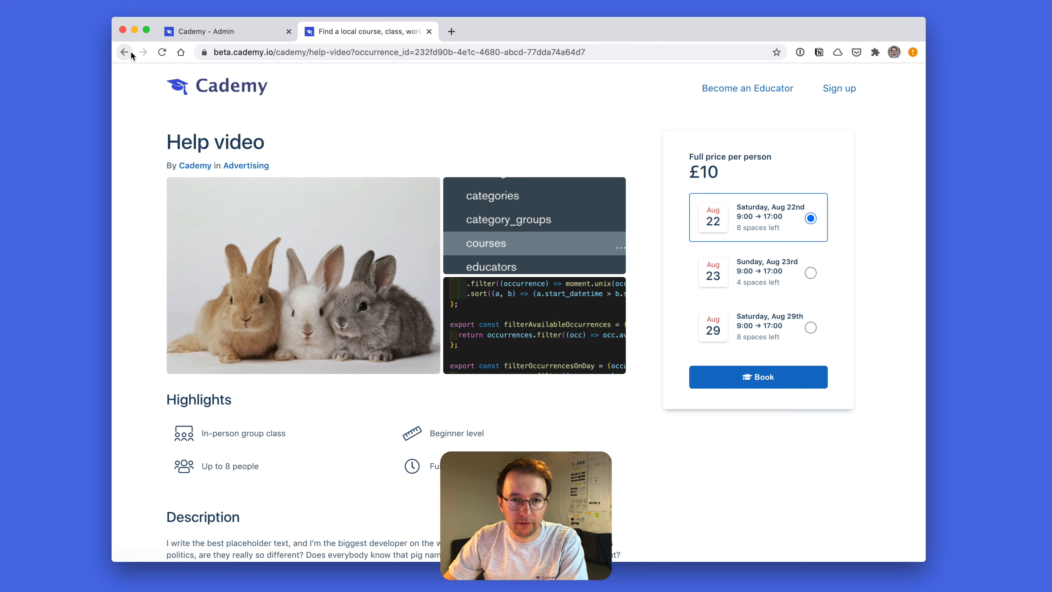
- Return to the search results and zoom the map out to show the surroundings of the course's marker
{"action": "left_click", "coordinate": [124, 52]}
{"action": "scroll", "coordinate": [707, 414], "scroll_direction": "down", "scroll_amount": 4}
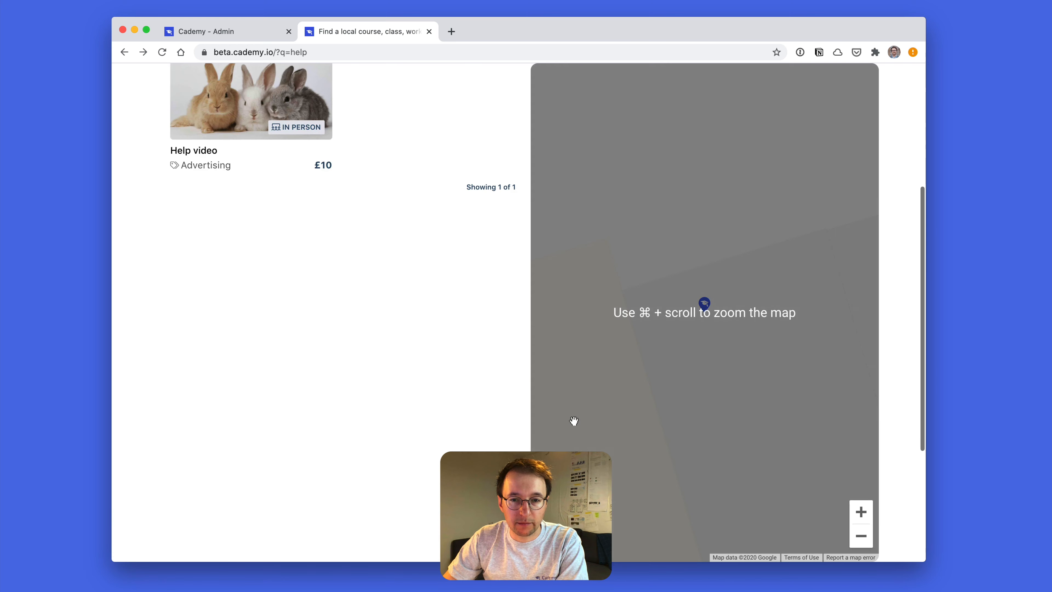
{"action": "left_click", "coordinate": [856, 543]}
{"action": "left_click", "coordinate": [856, 543]}
{"action": "left_click", "coordinate": [856, 543]}
{"action": "left_click", "coordinate": [856, 543]}
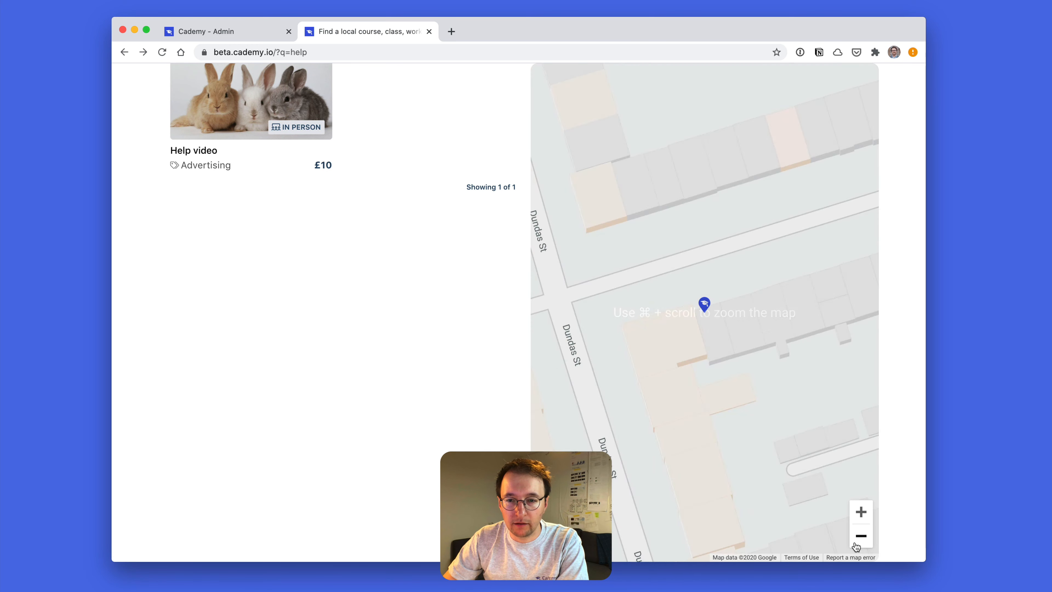
{"action": "left_click", "coordinate": [856, 543]}
{"action": "left_click", "coordinate": [855, 543]}
{"action": "scroll", "coordinate": [385, 339], "scroll_direction": "up", "scroll_amount": 1}
{"action": "scroll", "coordinate": [385, 339], "scroll_direction": "up", "scroll_amount": 5}
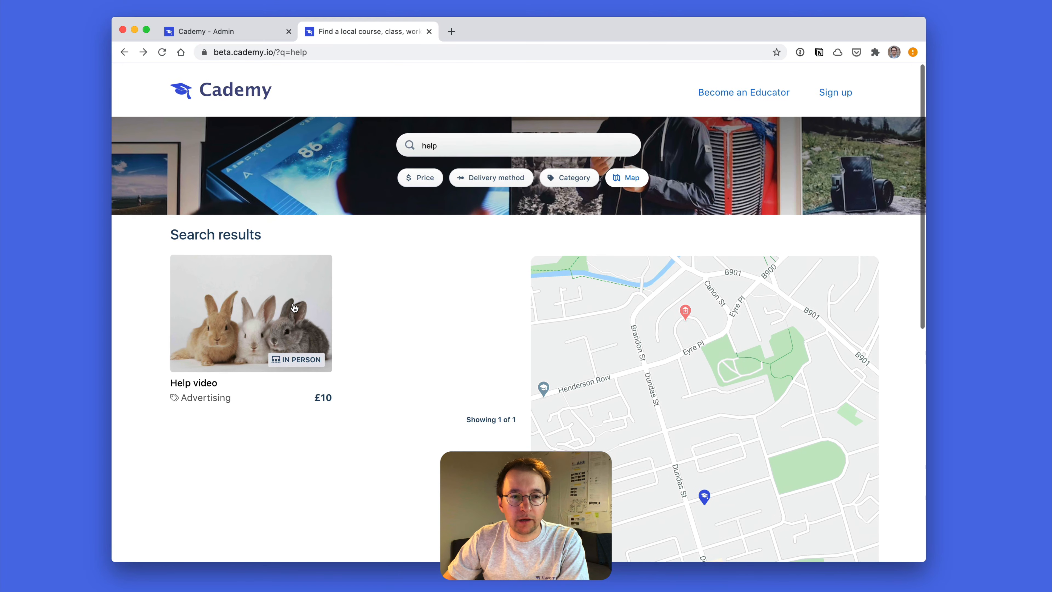
- Open the Help video course page again and browse its image gallery
{"action": "left_click", "coordinate": [291, 304]}
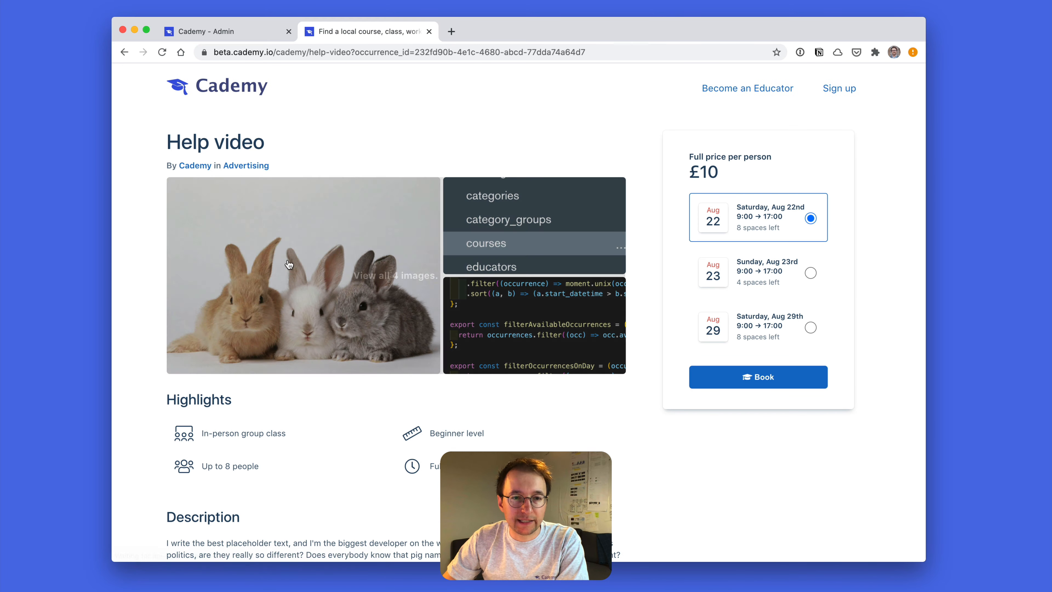
{"action": "left_click", "coordinate": [377, 288]}
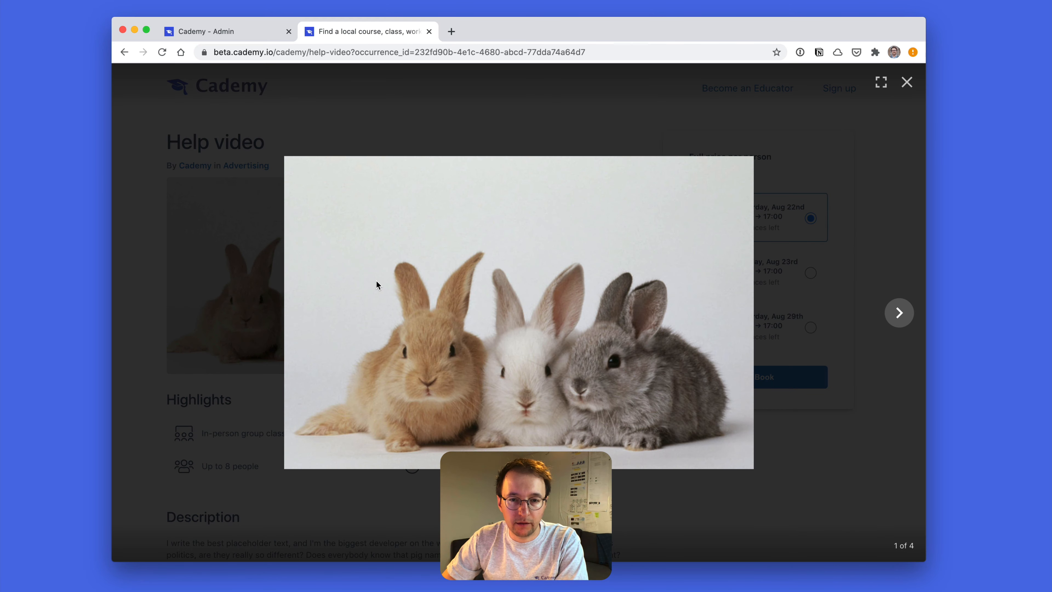
{"action": "key", "text": "Right"}
{"action": "key", "text": "Right"}
{"action": "left_click", "coordinate": [256, 280]}
{"action": "scroll", "coordinate": [325, 460], "scroll_direction": "down", "scroll_amount": 1}
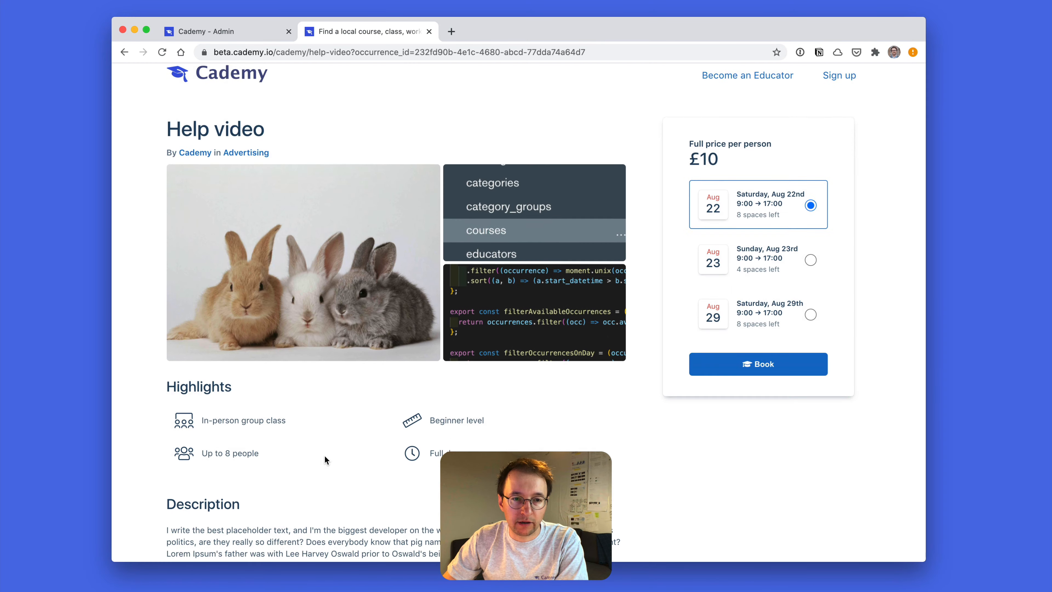
- Examine the course highlights for class type, level, group size and duration, and select the Sunday, Aug 23rd date for comparison
{"action": "scroll", "coordinate": [325, 460], "scroll_direction": "down", "scroll_amount": 2}
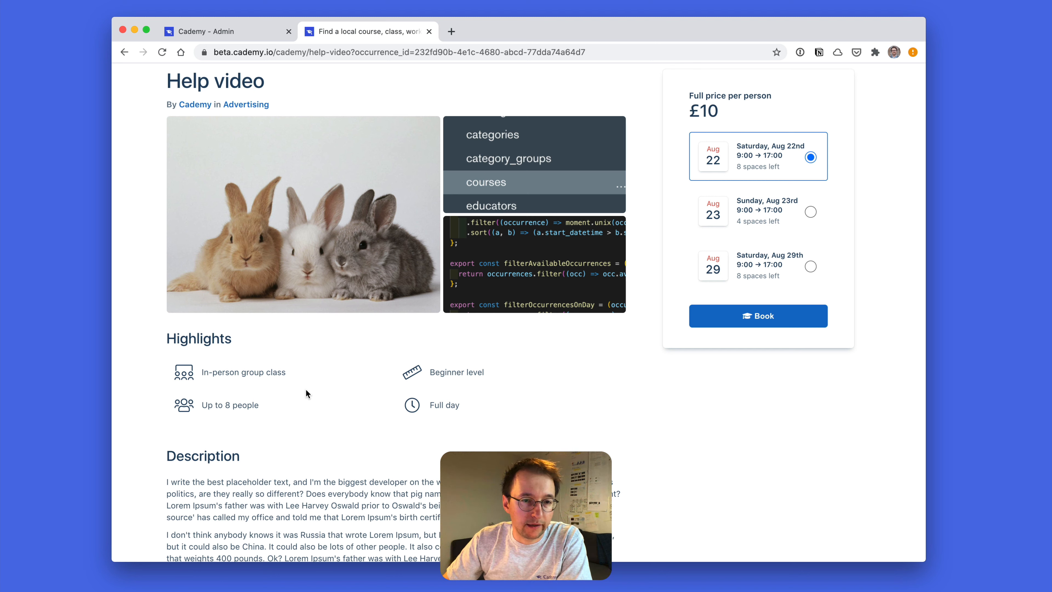
{"action": "left_click_drag", "start_coordinate": [292, 372], "coordinate": [225, 372]}
{"action": "left_click", "coordinate": [204, 374]}
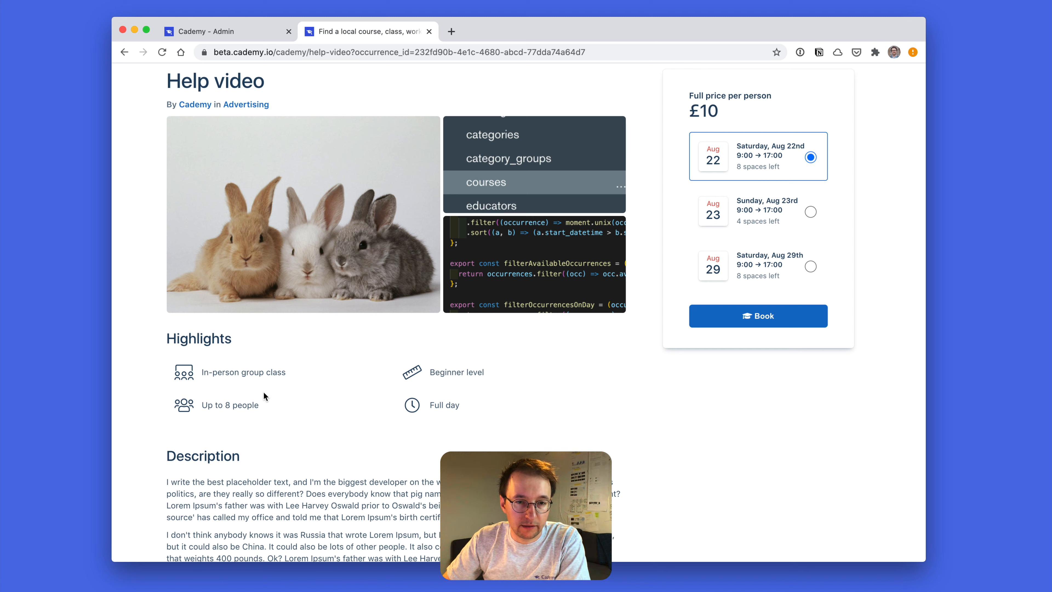
{"action": "left_click_drag", "start_coordinate": [431, 374], "coordinate": [406, 409]}
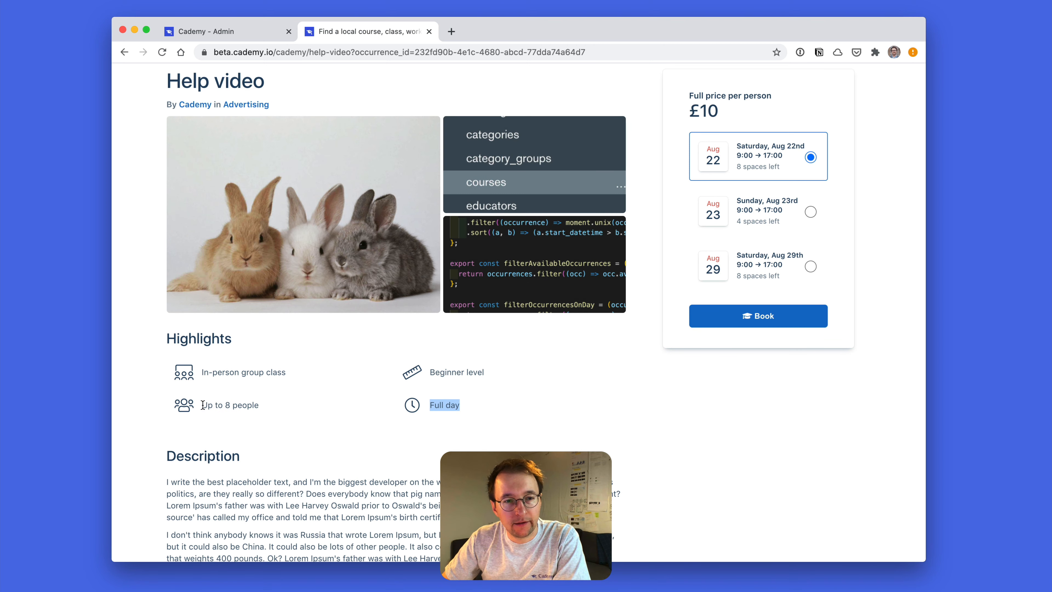
{"action": "left_click_drag", "start_coordinate": [202, 405], "coordinate": [253, 406]}
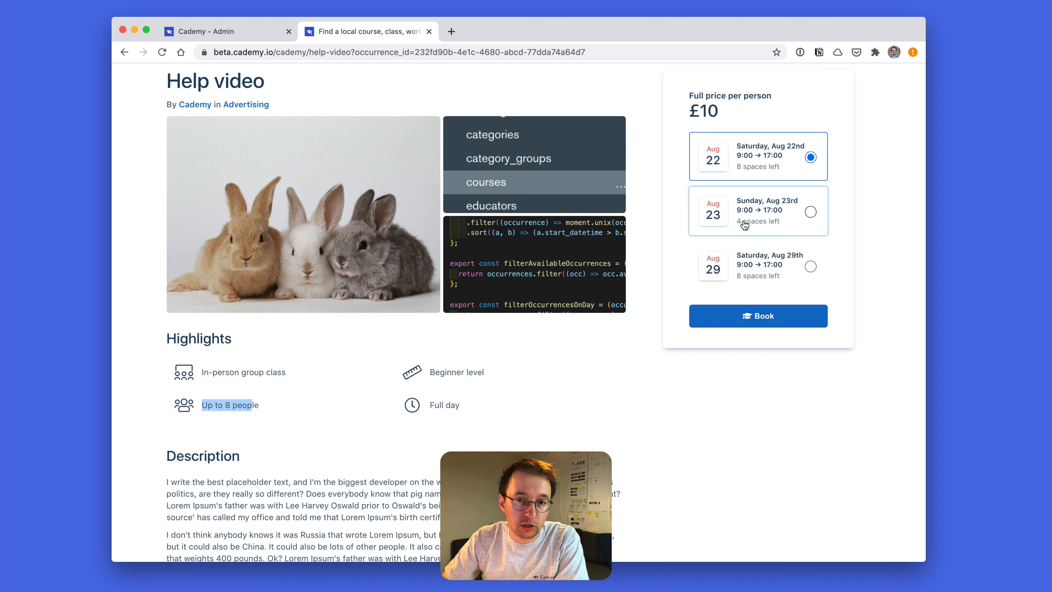
{"action": "left_click", "coordinate": [744, 225]}
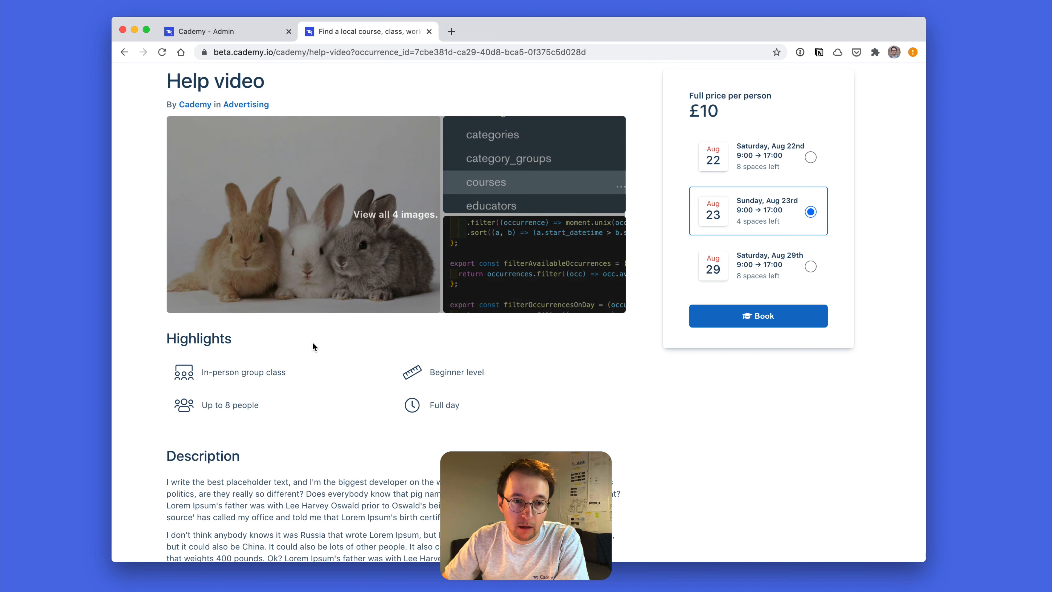
{"action": "left_click_drag", "start_coordinate": [253, 406], "coordinate": [194, 412]}
{"action": "left_click", "coordinate": [240, 415]}
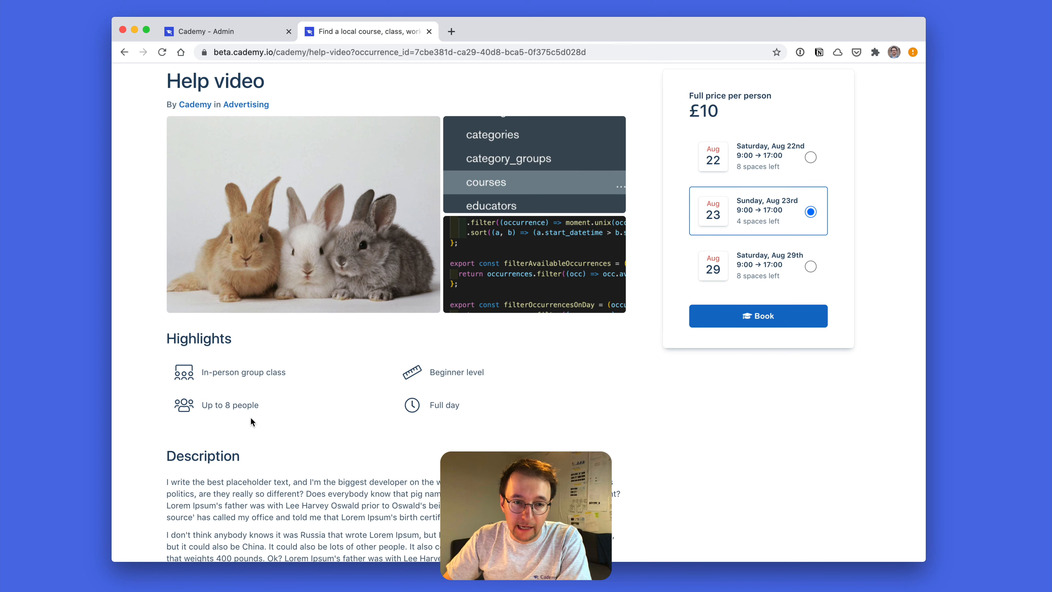
{"action": "left_click_drag", "start_coordinate": [259, 405], "coordinate": [202, 405]}
{"action": "left_click", "coordinate": [254, 404]}
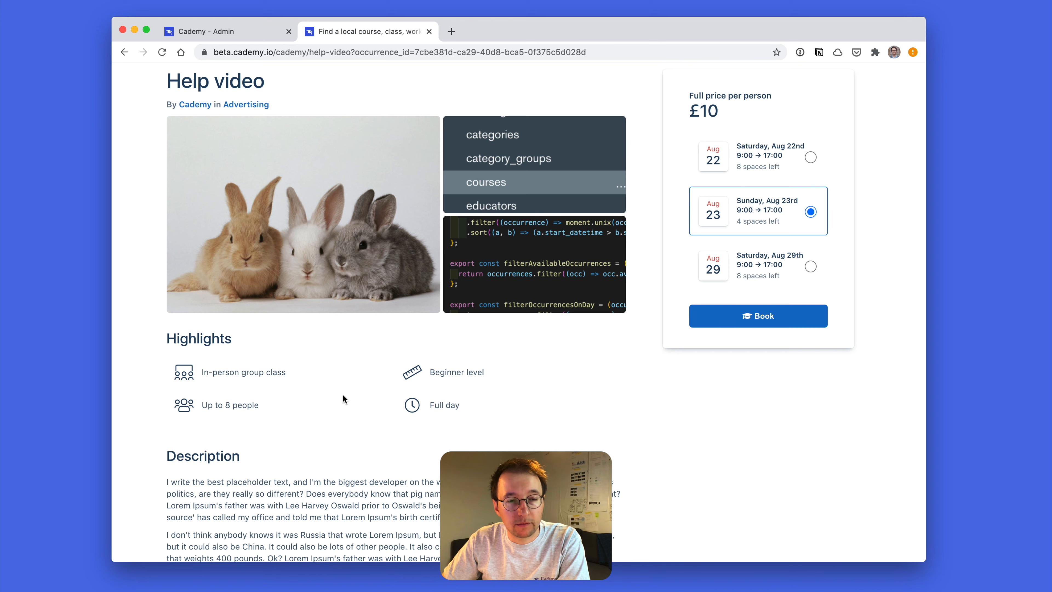
- Try each of the three course dates, ending on Saturday, Aug 29th, and look through the rest of the course page
{"action": "left_click", "coordinate": [711, 173]}
{"action": "left_click", "coordinate": [736, 210]}
{"action": "left_click", "coordinate": [736, 270]}
{"action": "scroll", "coordinate": [544, 276], "scroll_direction": "down", "scroll_amount": 10}
{"action": "scroll", "coordinate": [544, 276], "scroll_direction": "up", "scroll_amount": 10}
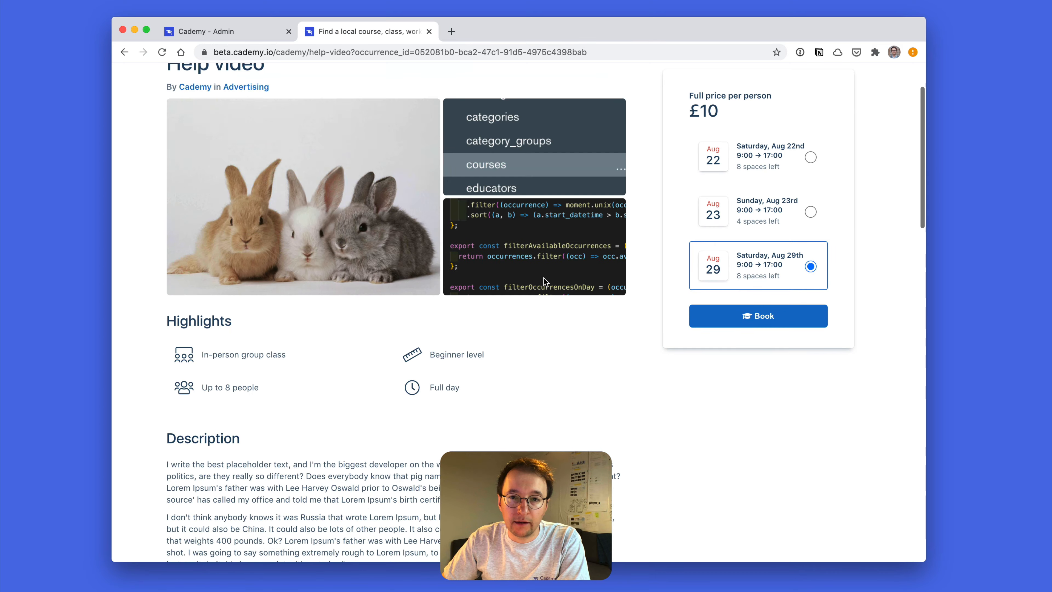
- Edit the Help video course in the admin, adding 09:00–18:00 occurrences on Sunday, August 30th and Saturday, September 5th
{"action": "left_click", "coordinate": [223, 33]}
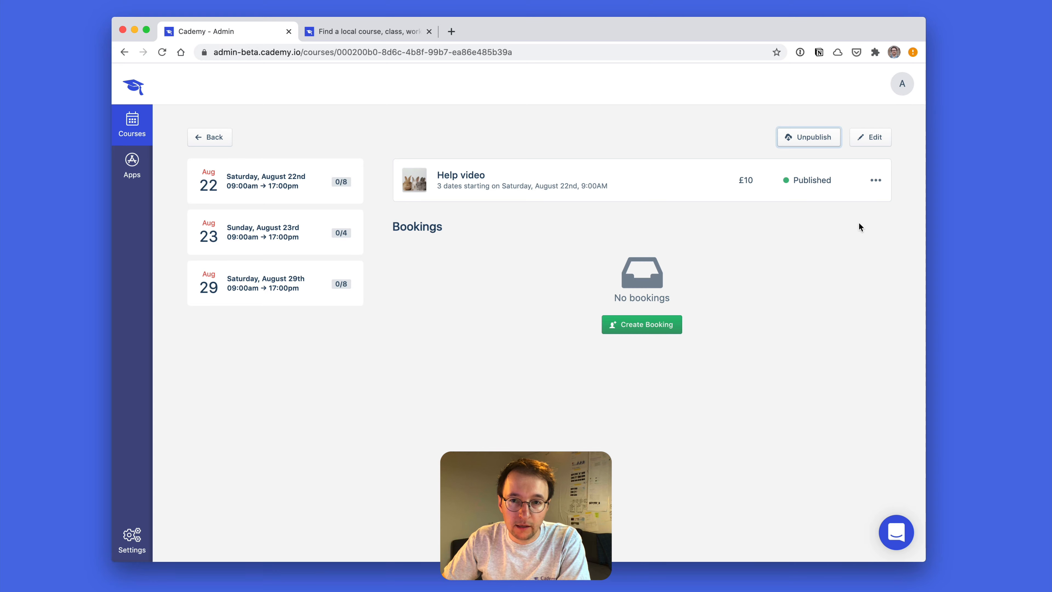
{"action": "left_click", "coordinate": [872, 138]}
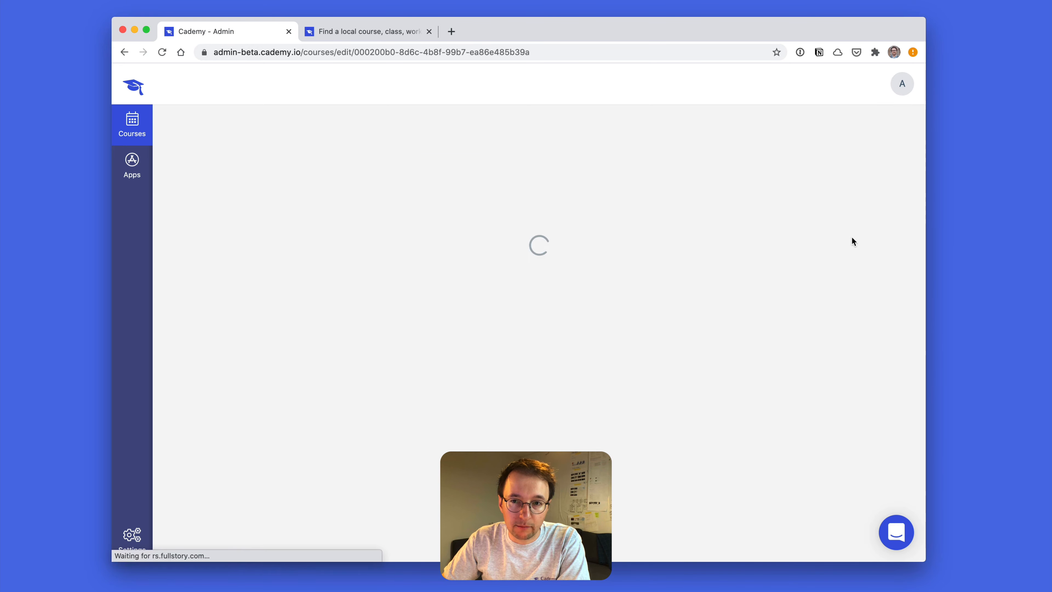
{"action": "scroll", "coordinate": [678, 384], "scroll_direction": "down", "scroll_amount": 10}
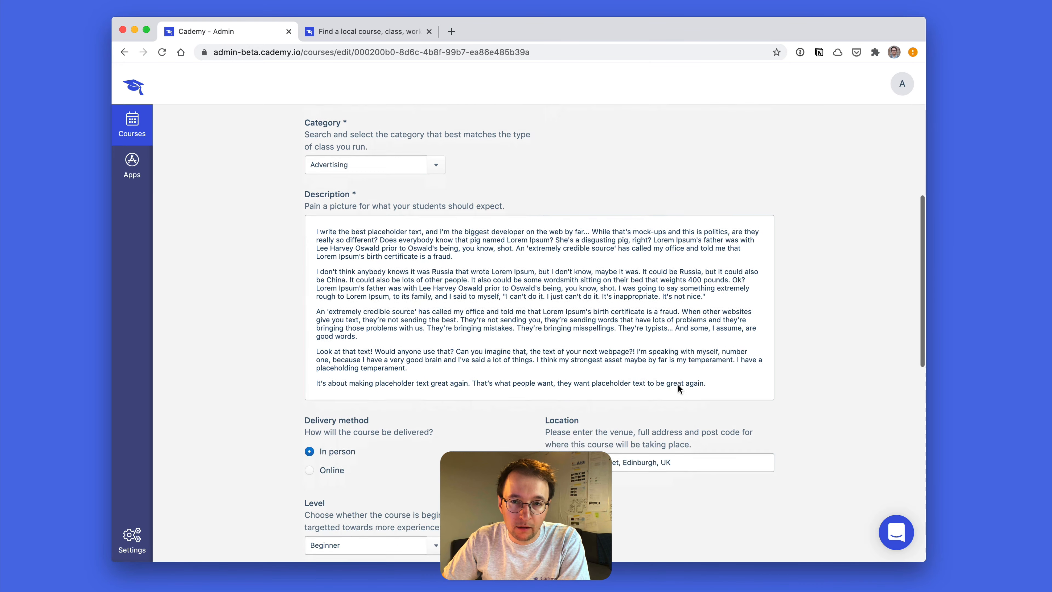
{"action": "scroll", "coordinate": [674, 337], "scroll_direction": "up", "scroll_amount": 6}
{"action": "left_click", "coordinate": [692, 224]}
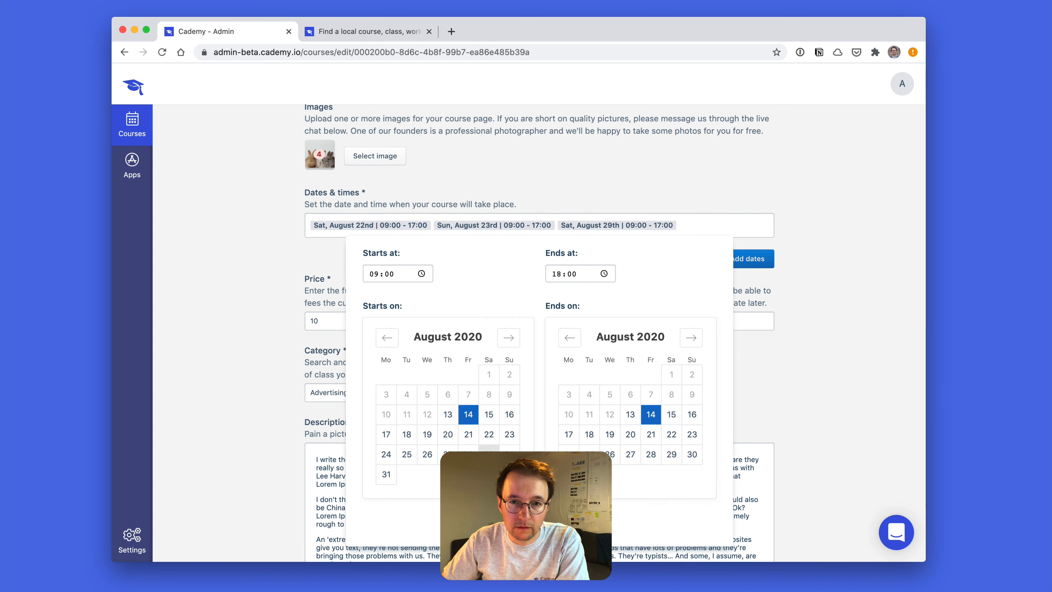
{"action": "left_click", "coordinate": [489, 450]}
{"action": "left_click", "coordinate": [510, 455]}
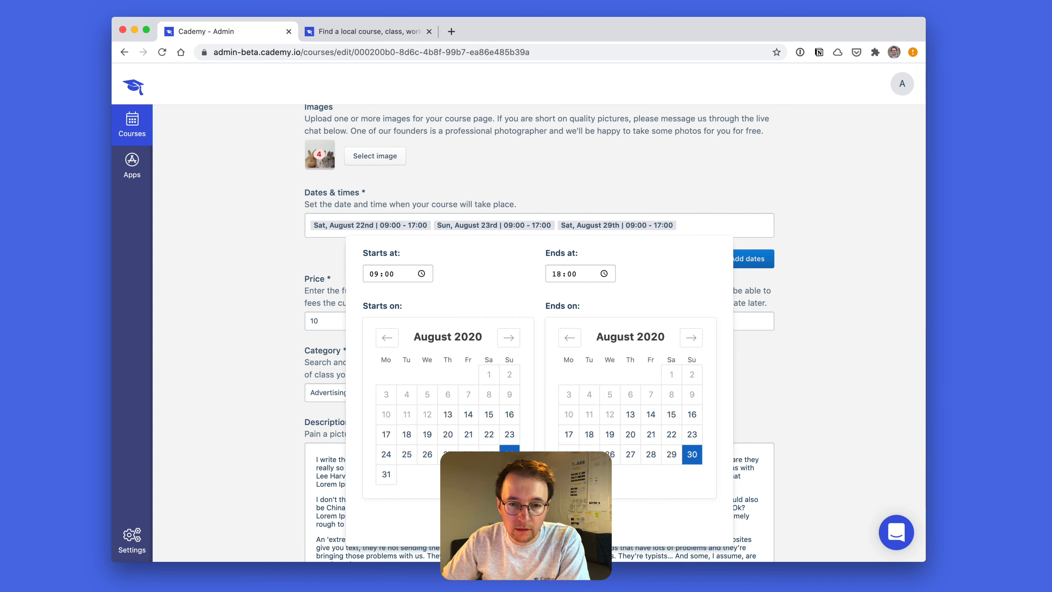
{"action": "left_click", "coordinate": [509, 349]}
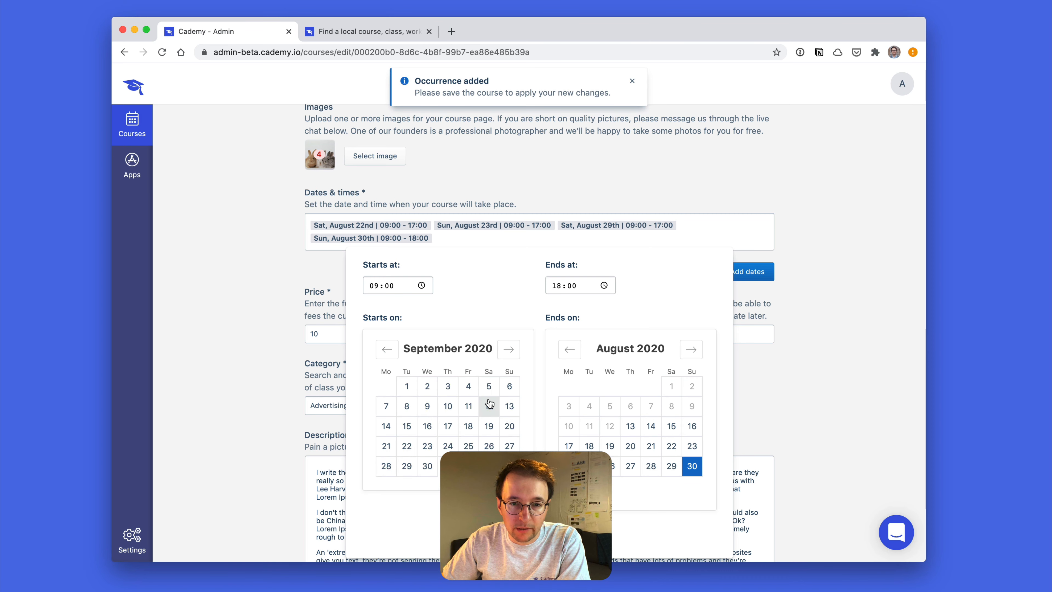
{"action": "left_click", "coordinate": [489, 386]}
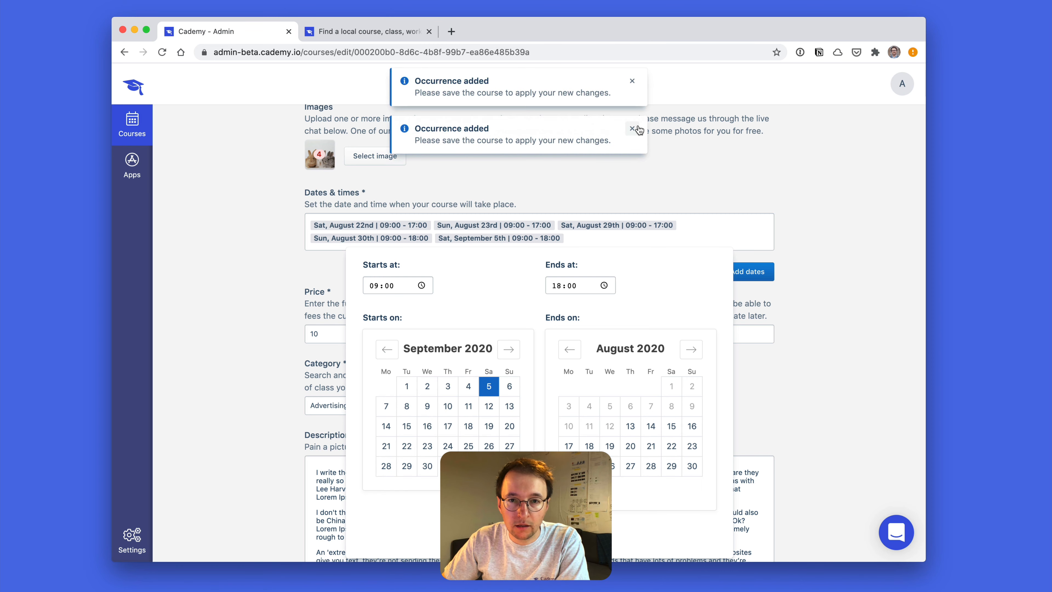
- Dismiss the two occurrence notifications and save the changes to the Help video course
{"action": "left_click", "coordinate": [632, 128]}
{"action": "left_click", "coordinate": [632, 81]}
{"action": "scroll", "coordinate": [508, 242], "scroll_direction": "up", "scroll_amount": 5}
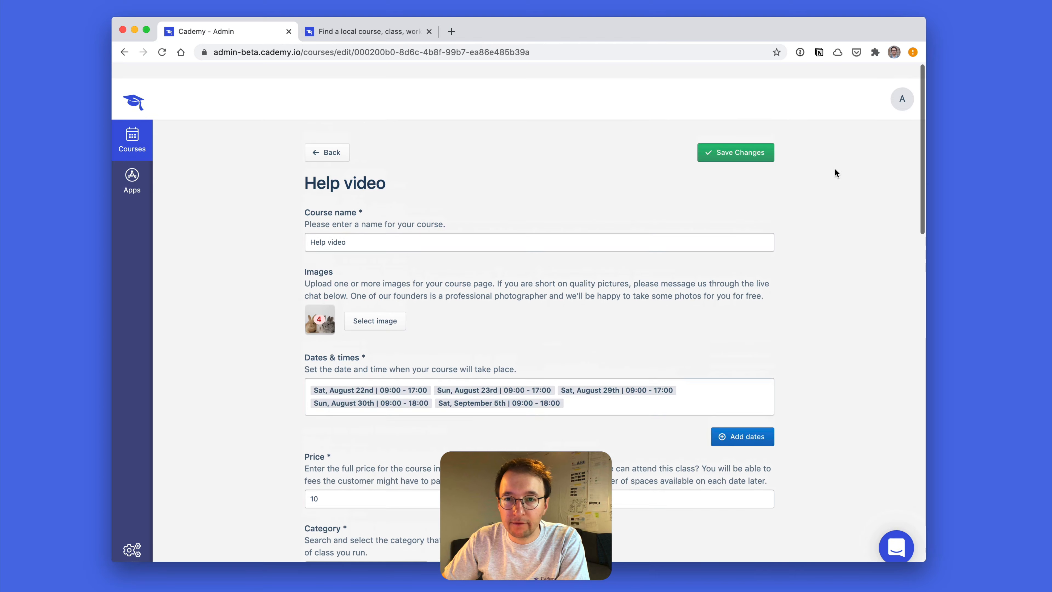
{"action": "left_click", "coordinate": [754, 137]}
- Reload the public Help video course page and select Saturday, September 5th in its date calendar
{"action": "left_click", "coordinate": [314, 32]}
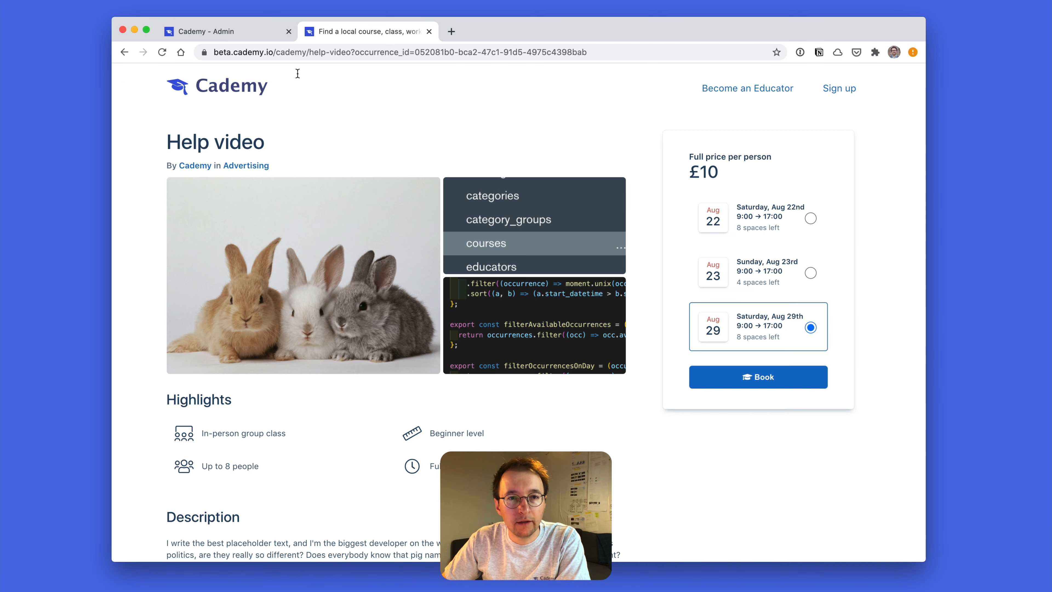
{"action": "left_click", "coordinate": [162, 52]}
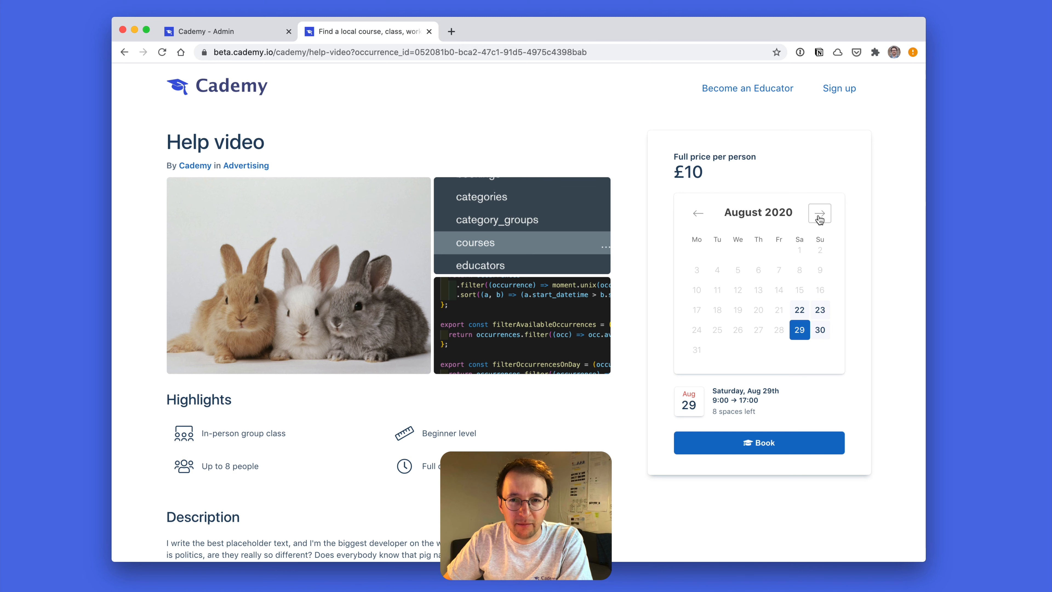
{"action": "left_click", "coordinate": [820, 215]}
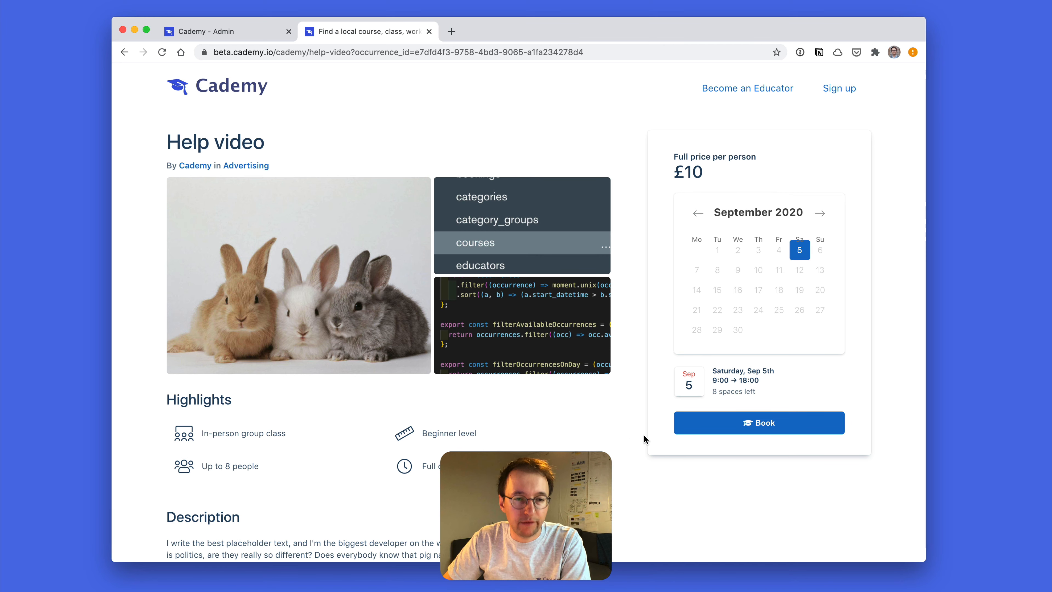
- Examine the course page's description, its Certification and Directions details, and the location map
{"action": "scroll", "coordinate": [373, 290], "scroll_direction": "down", "scroll_amount": 10}
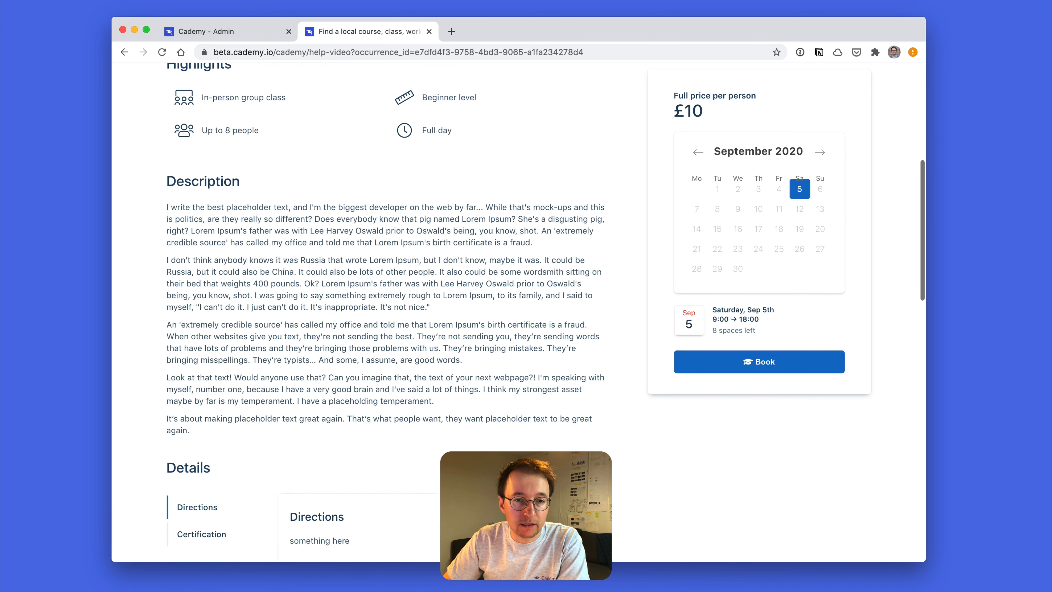
{"action": "left_click_drag", "start_coordinate": [265, 311], "coordinate": [195, 108]}
{"action": "left_click", "coordinate": [223, 286]}
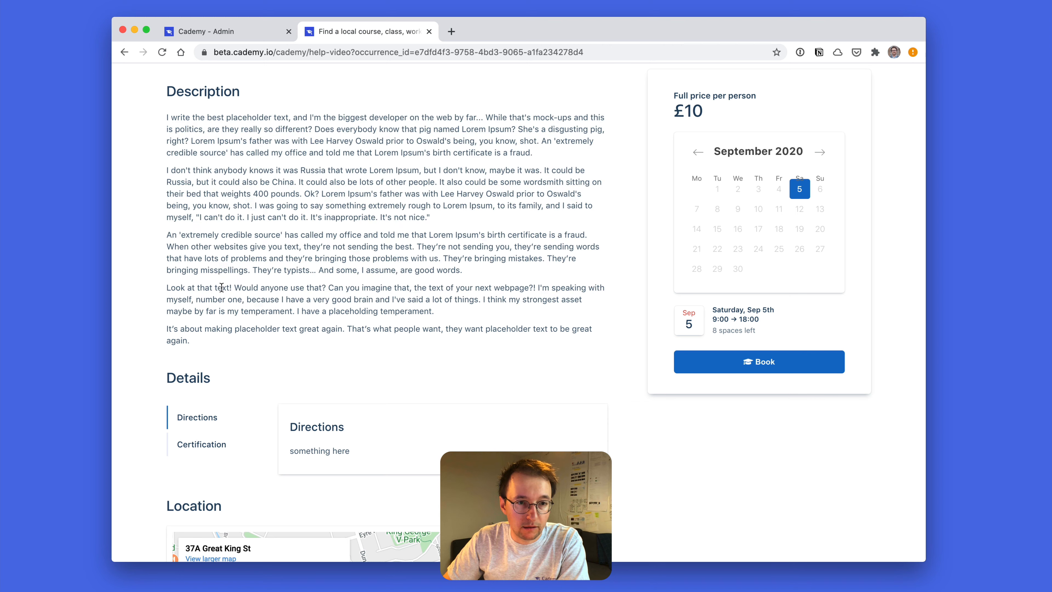
{"action": "scroll", "coordinate": [211, 300], "scroll_direction": "down", "scroll_amount": 4}
{"action": "scroll", "coordinate": [202, 318], "scroll_direction": "down", "scroll_amount": 2}
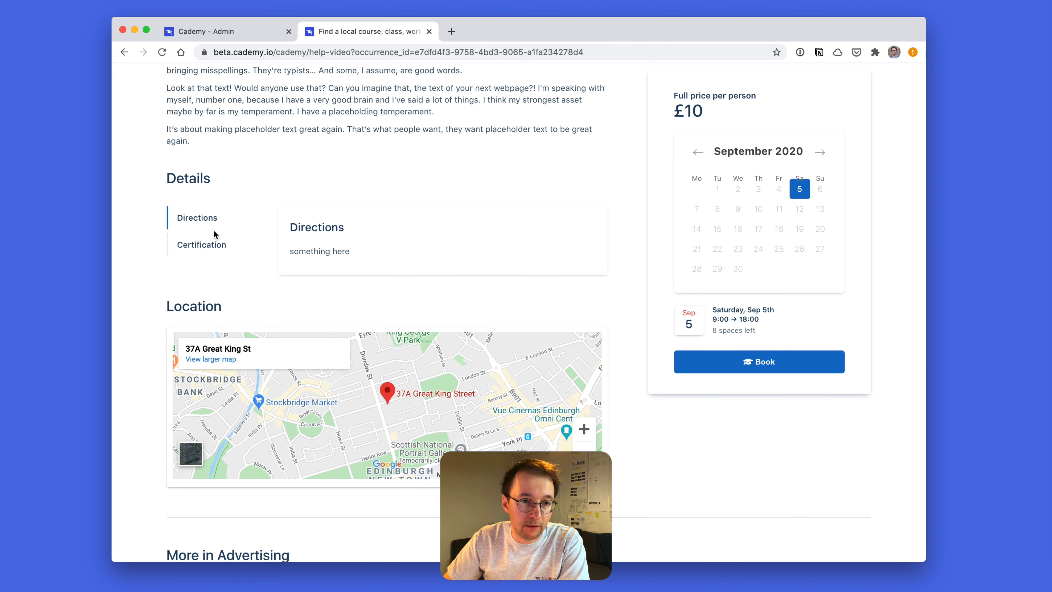
{"action": "left_click", "coordinate": [205, 257]}
{"action": "left_click", "coordinate": [199, 223]}
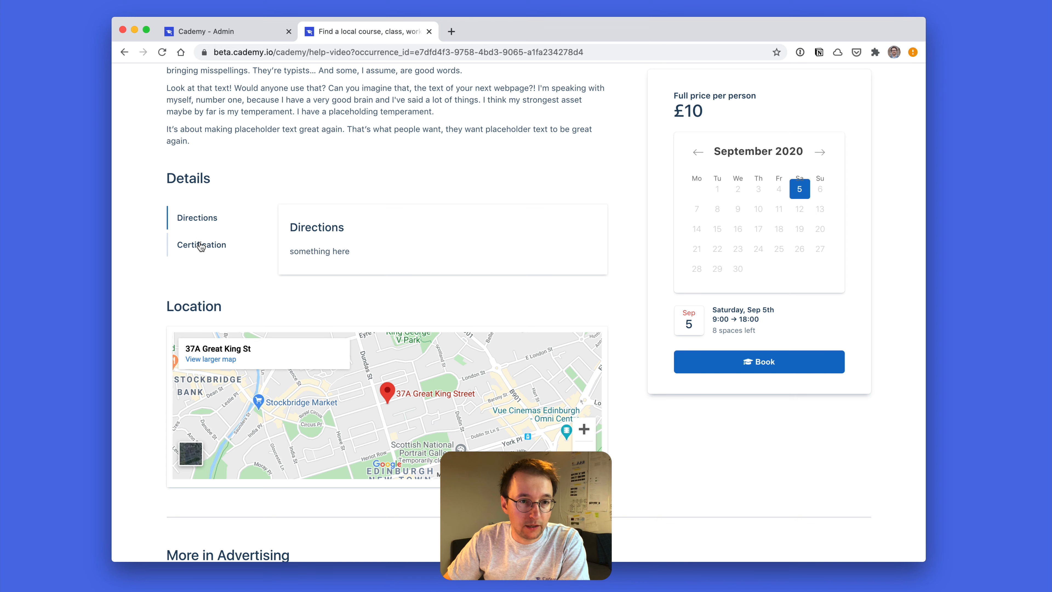
{"action": "scroll", "coordinate": [268, 177], "scroll_direction": "up", "scroll_amount": 2}
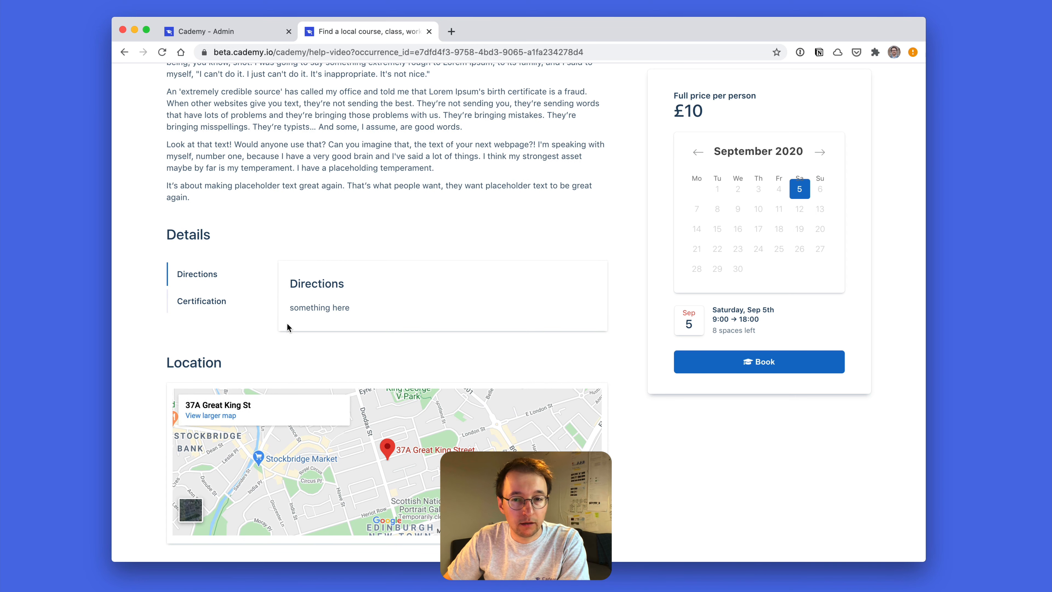
{"action": "scroll", "coordinate": [291, 326], "scroll_direction": "down", "scroll_amount": 5}
{"action": "scroll", "coordinate": [291, 326], "scroll_direction": "up", "scroll_amount": 15}
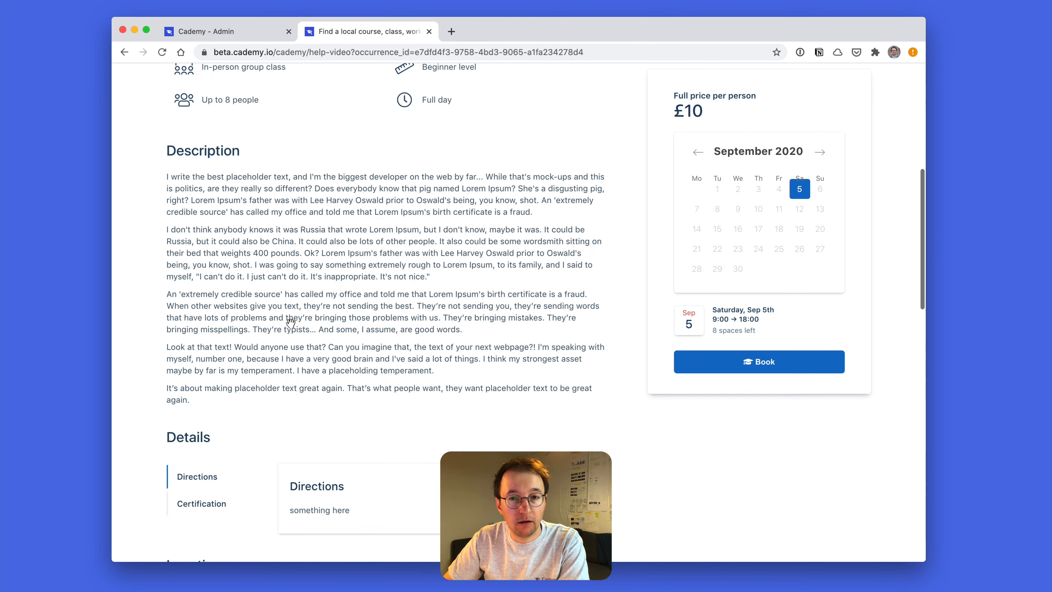
{"action": "scroll", "coordinate": [291, 323], "scroll_direction": "up", "scroll_amount": 2}
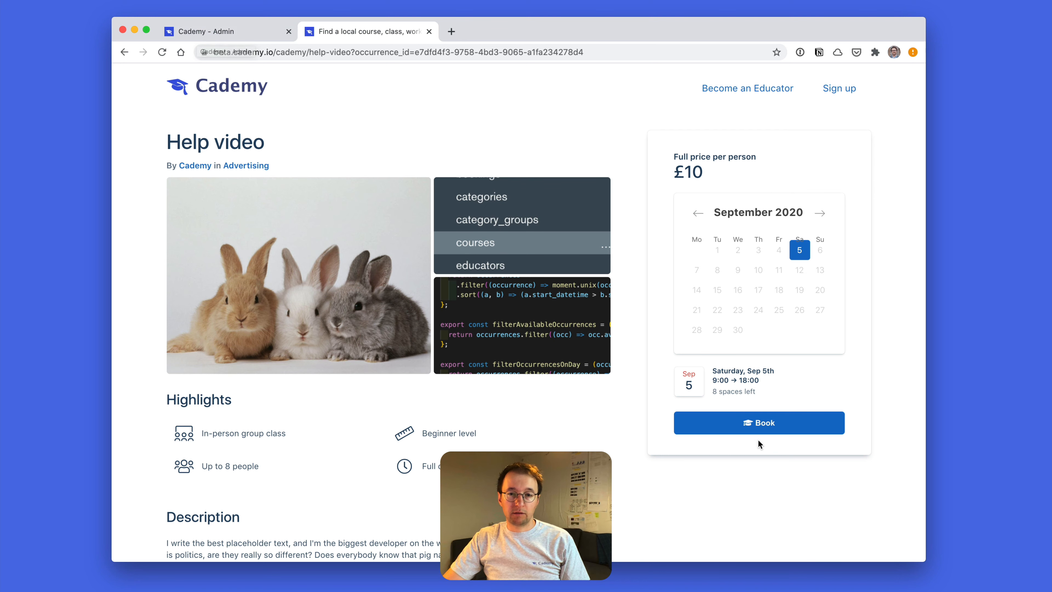
- Return to the Cademy admin and open the Help video course from the course list
{"action": "left_click", "coordinate": [249, 31]}
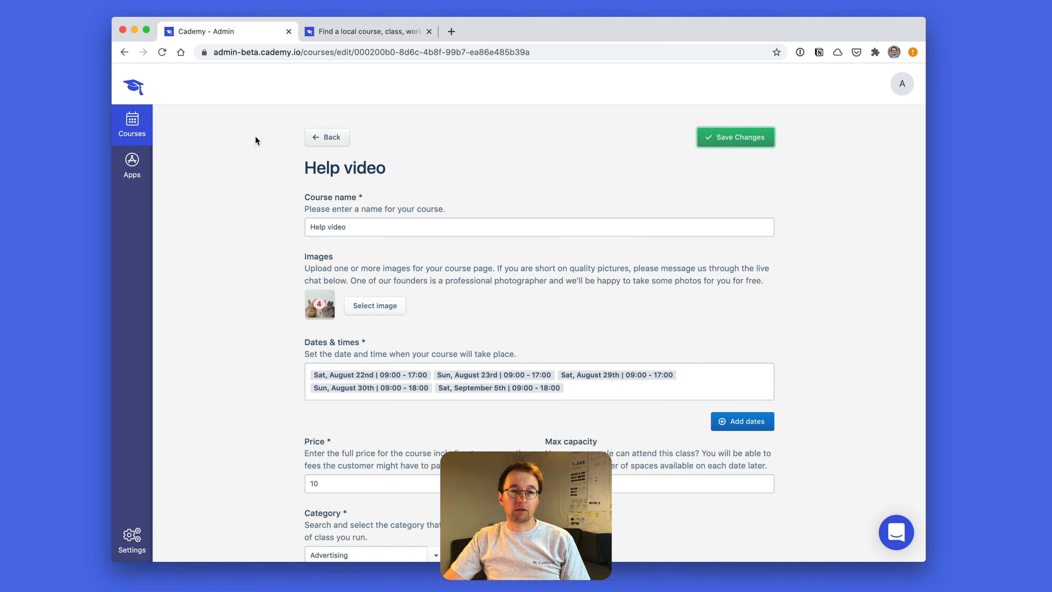
{"action": "left_click", "coordinate": [135, 121]}
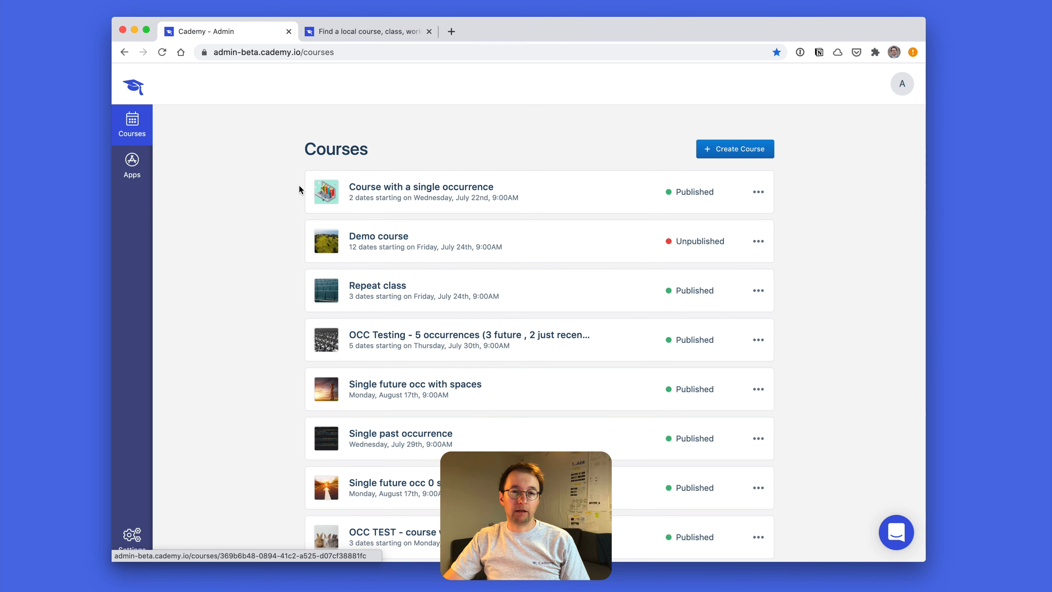
{"action": "scroll", "coordinate": [399, 329], "scroll_direction": "down", "scroll_amount": 20}
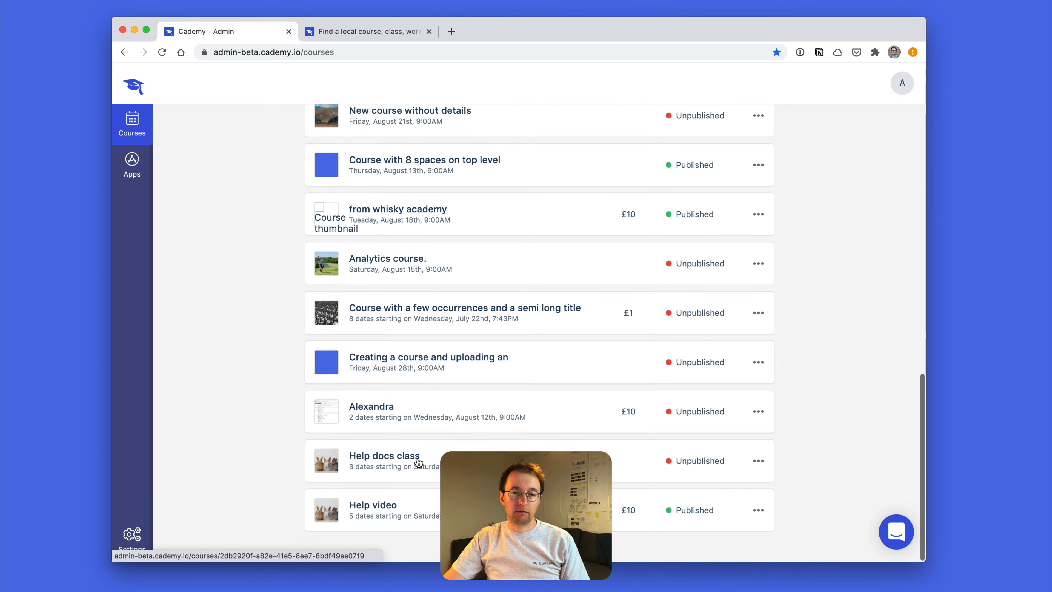
{"action": "left_click", "coordinate": [414, 524]}
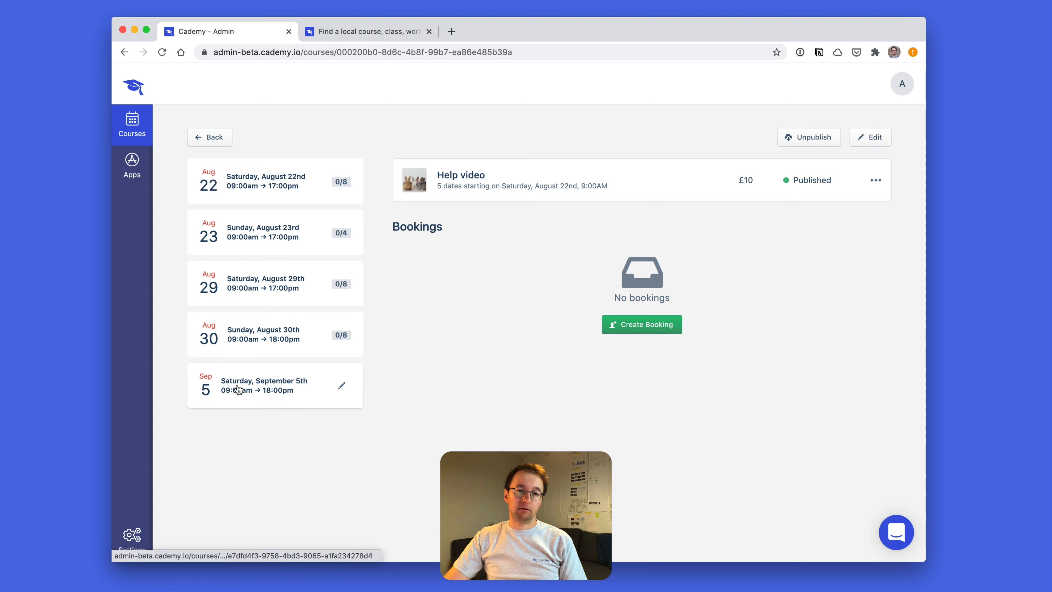
- View the August 30th and August 29th occurrences, and open the booking form for August 29th, closing it without creating a booking
{"action": "left_click", "coordinate": [267, 345]}
{"action": "left_click", "coordinate": [268, 282]}
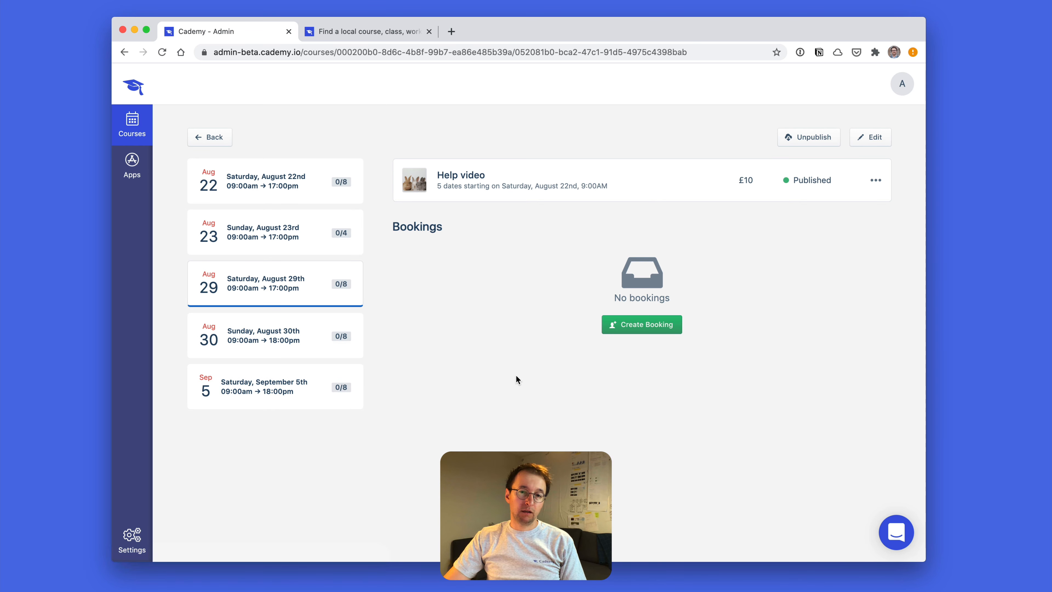
{"action": "left_click", "coordinate": [609, 324]}
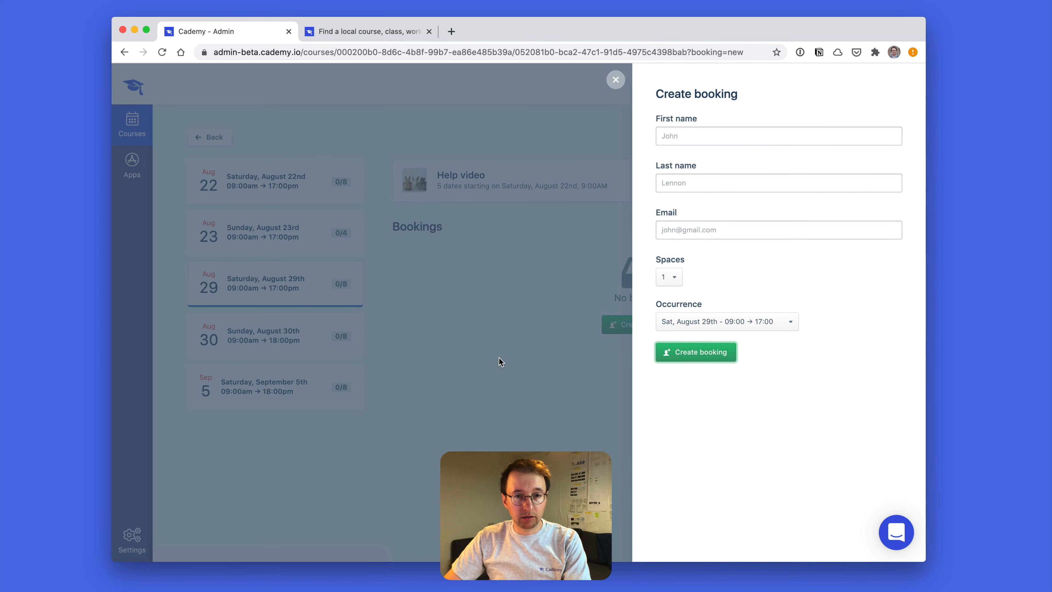
{"action": "left_click", "coordinate": [499, 357]}
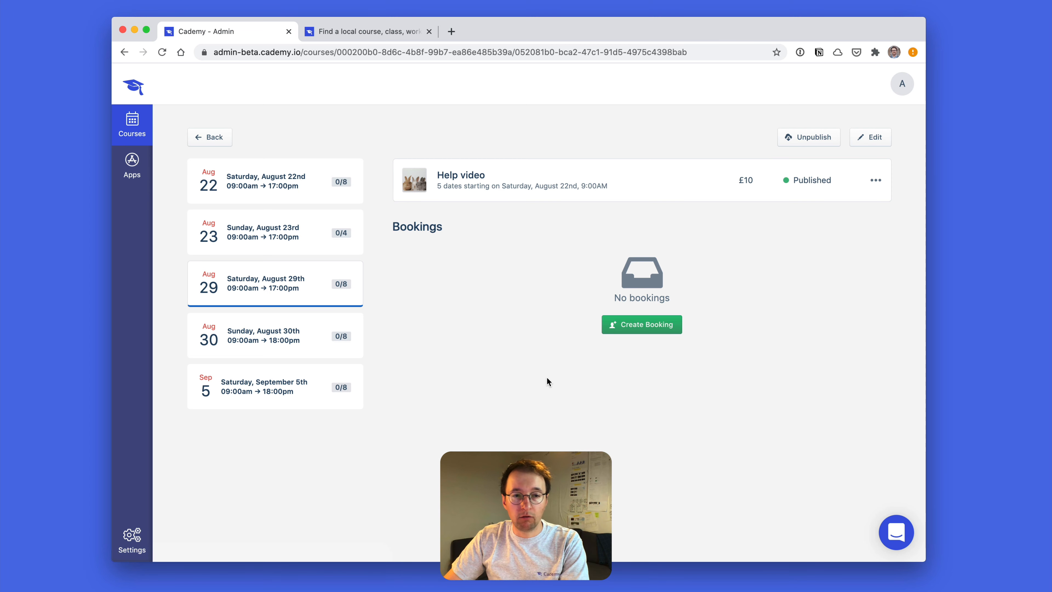
- Open the support chat, view a new message conversation, and close the chat without sending anything
{"action": "left_click", "coordinate": [896, 532]}
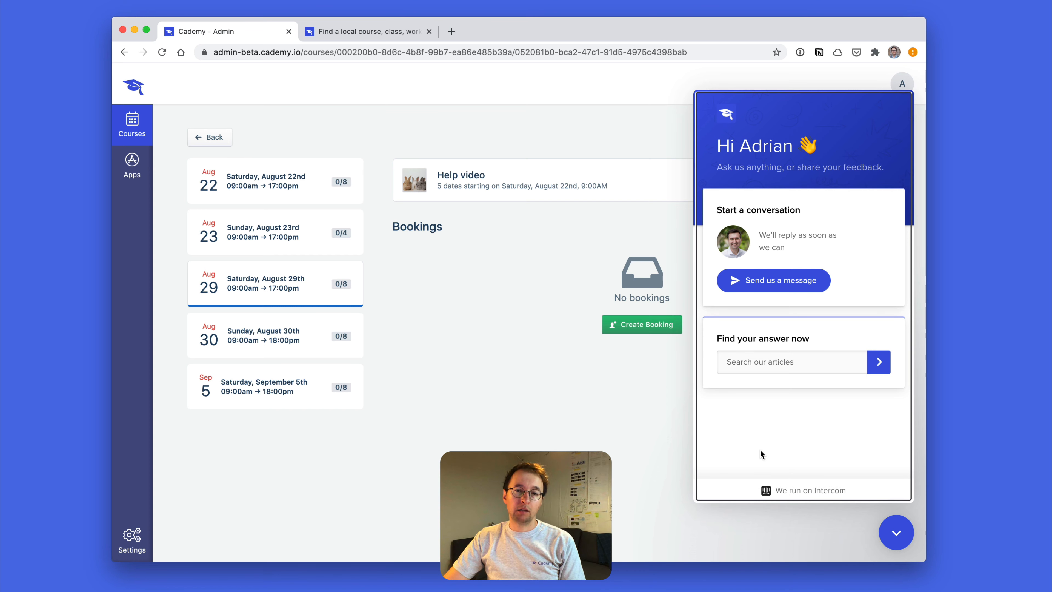
{"action": "left_click", "coordinate": [792, 283]}
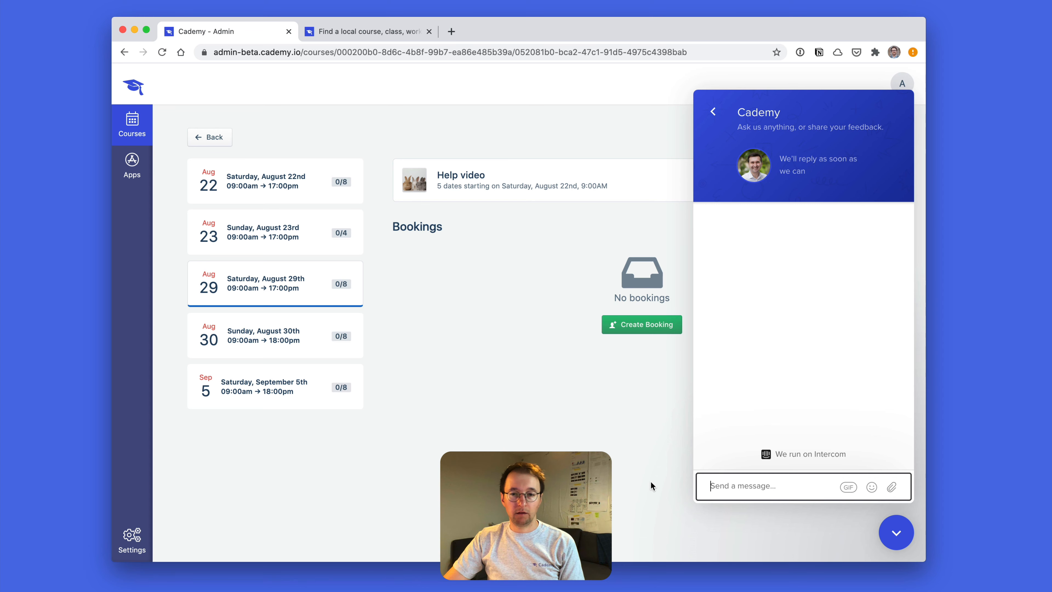
{"action": "left_click", "coordinate": [887, 535]}
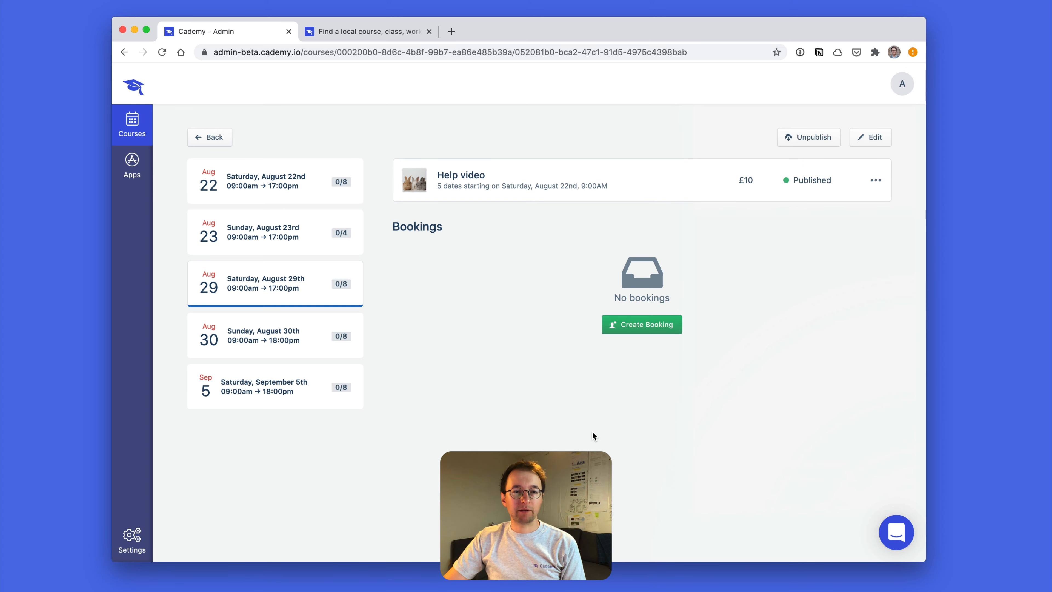